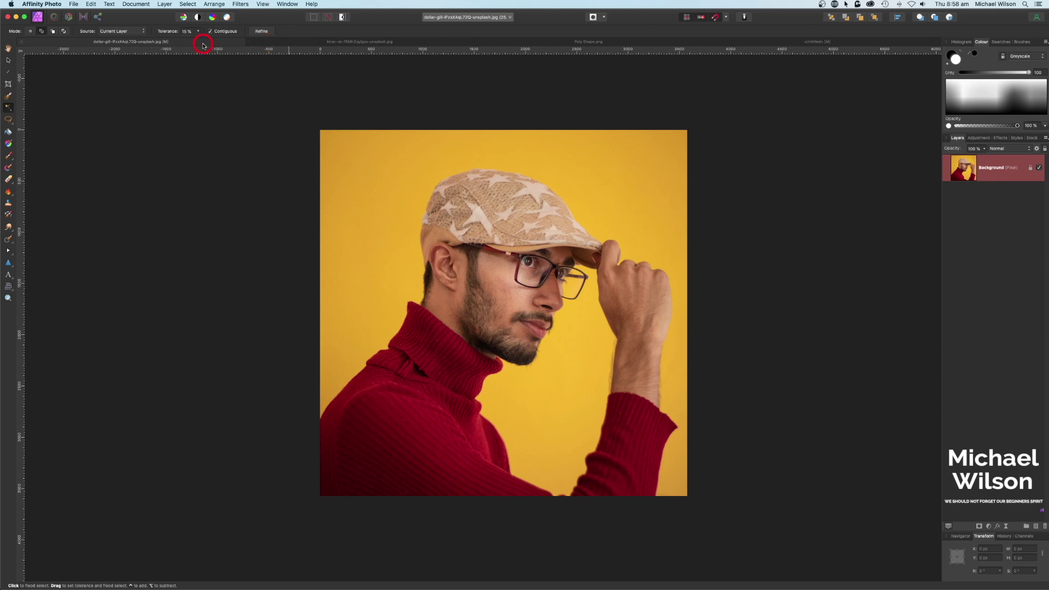
Step: Look over the headphones photo and Poly Shape.png, then return to the portrait
{"action": "left_click", "coordinate": [310, 43]}
{"action": "key", "text": "h"}
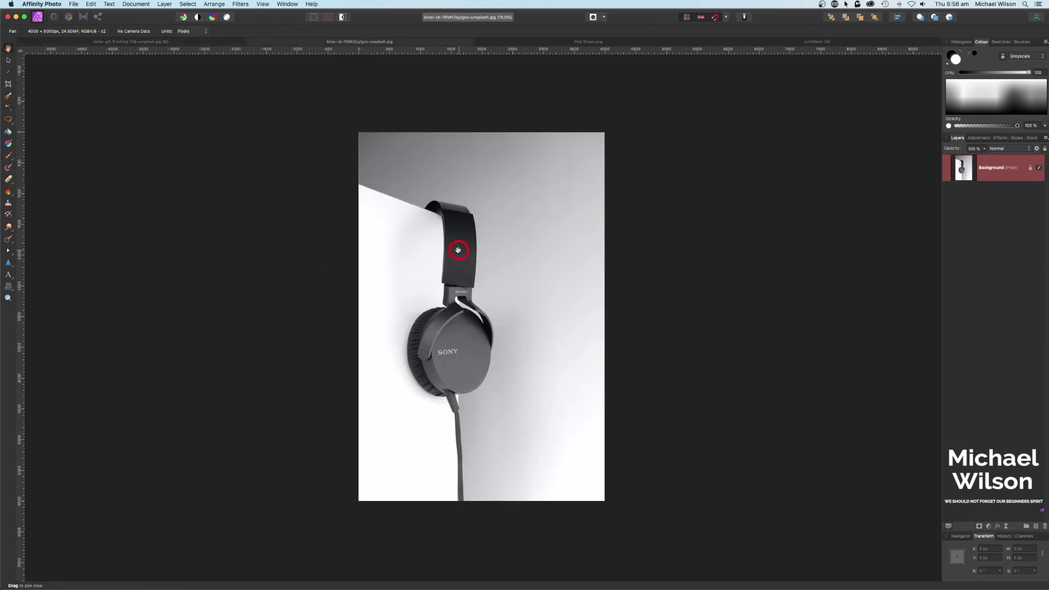
{"action": "left_click", "coordinate": [560, 43]}
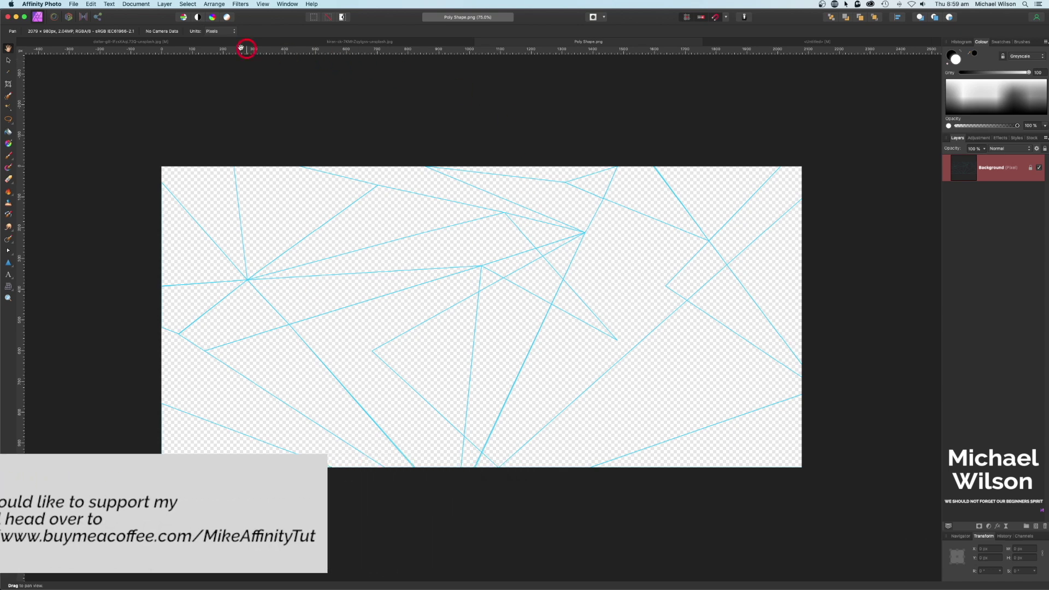
{"action": "left_click", "coordinate": [176, 40]}
Step: Flood-select the yellow background in Add mode, grow the selection by 8 px and delete it
{"action": "key", "text": "w"}
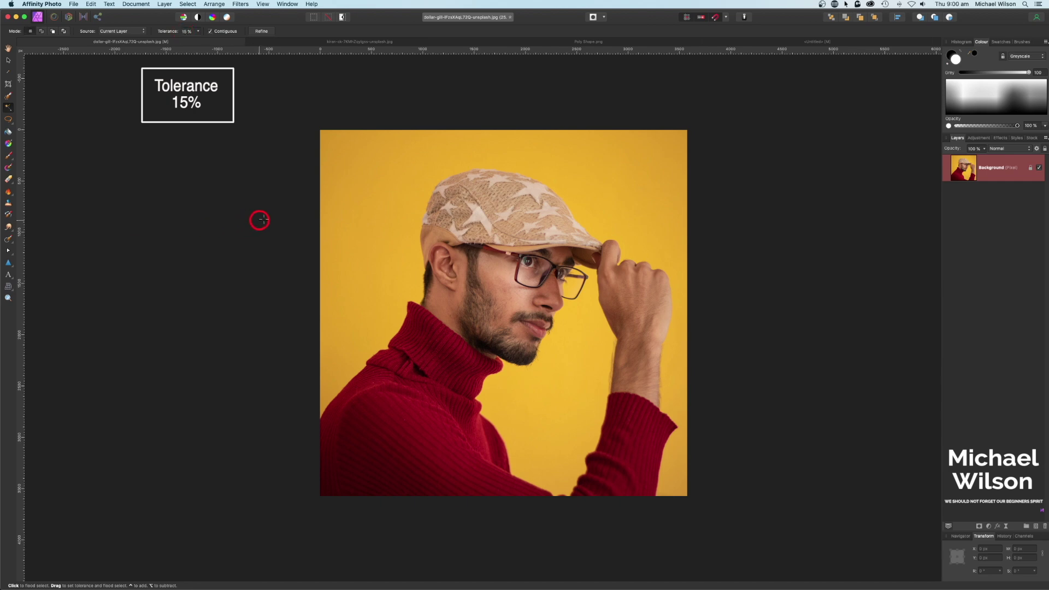
{"action": "left_click", "coordinate": [381, 198]}
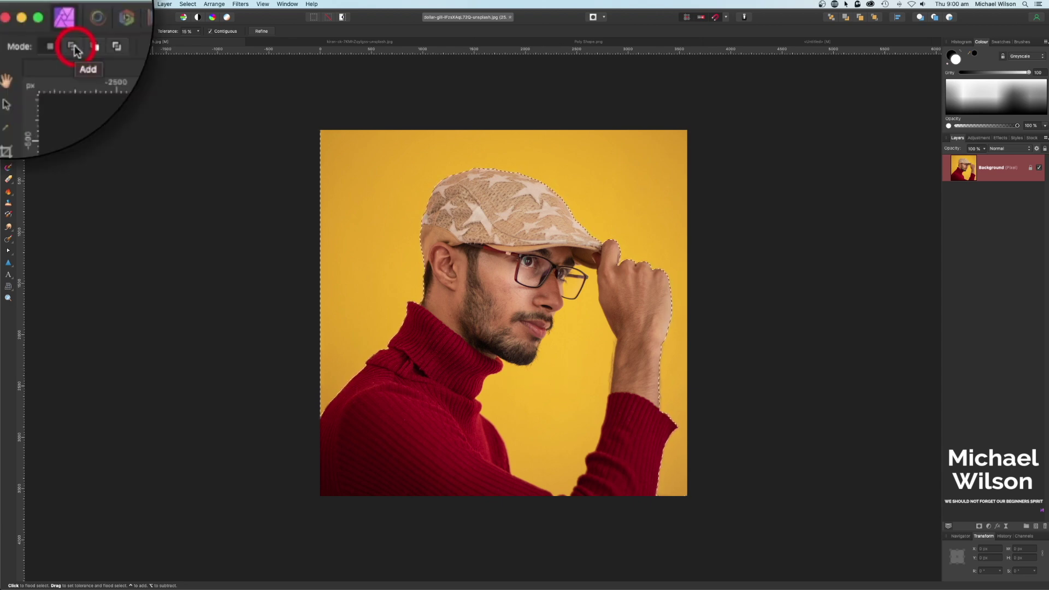
{"action": "left_click", "coordinate": [41, 31]}
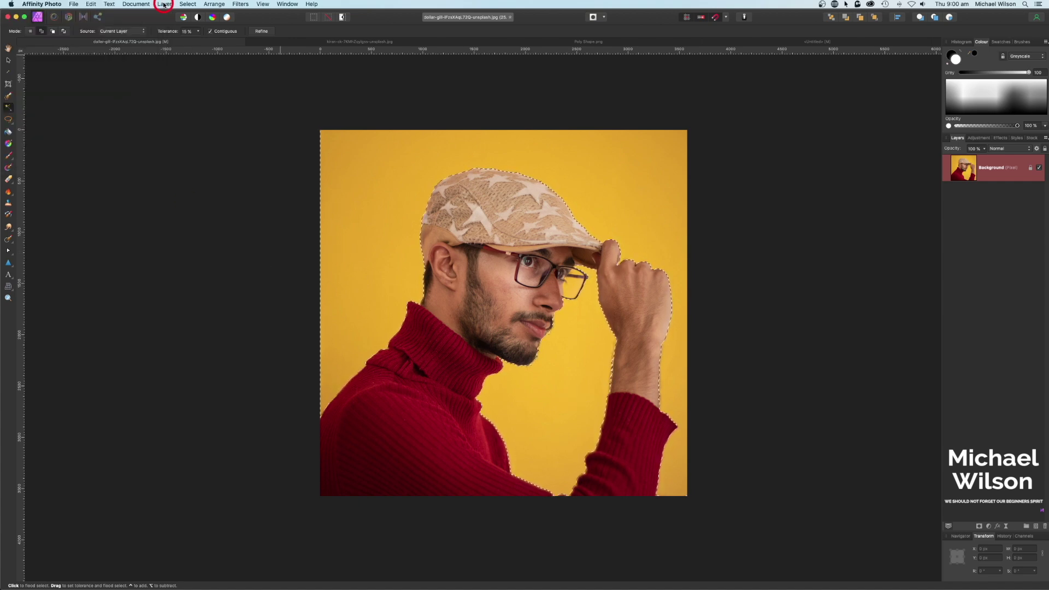
{"action": "left_click", "coordinate": [186, 5]}
{"action": "left_click", "coordinate": [187, 141]}
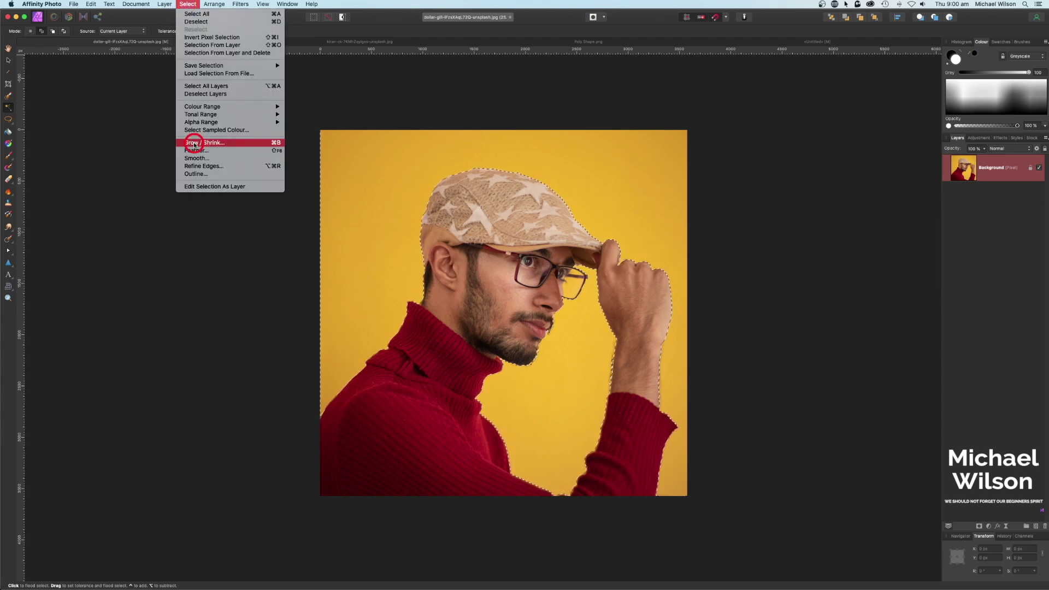
{"action": "left_click_drag", "start_coordinate": [907, 532], "coordinate": [861, 375]}
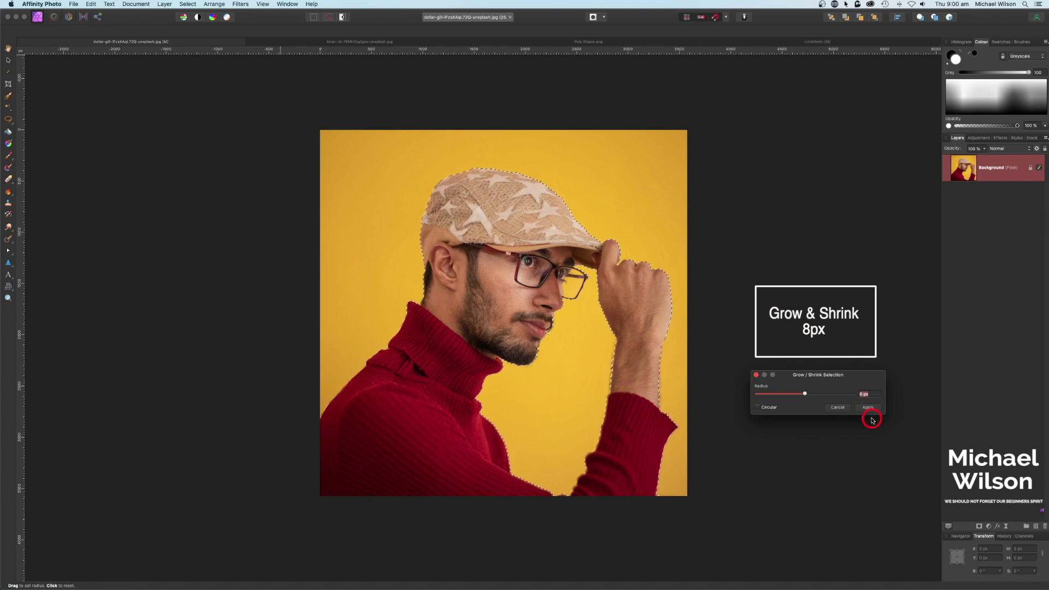
{"action": "left_click", "coordinate": [870, 409]}
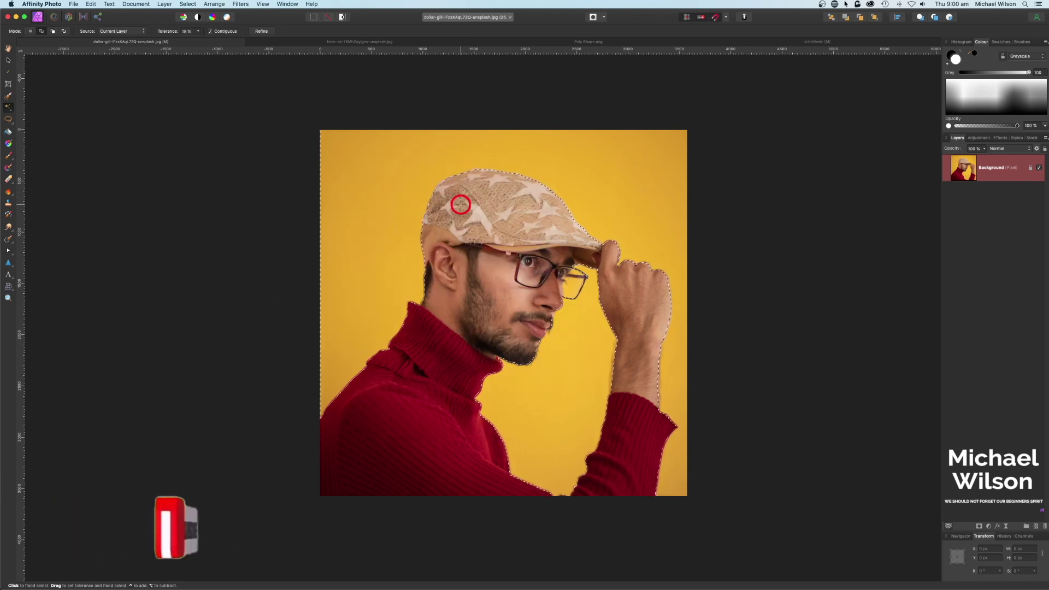
{"action": "key", "text": "Delete"}
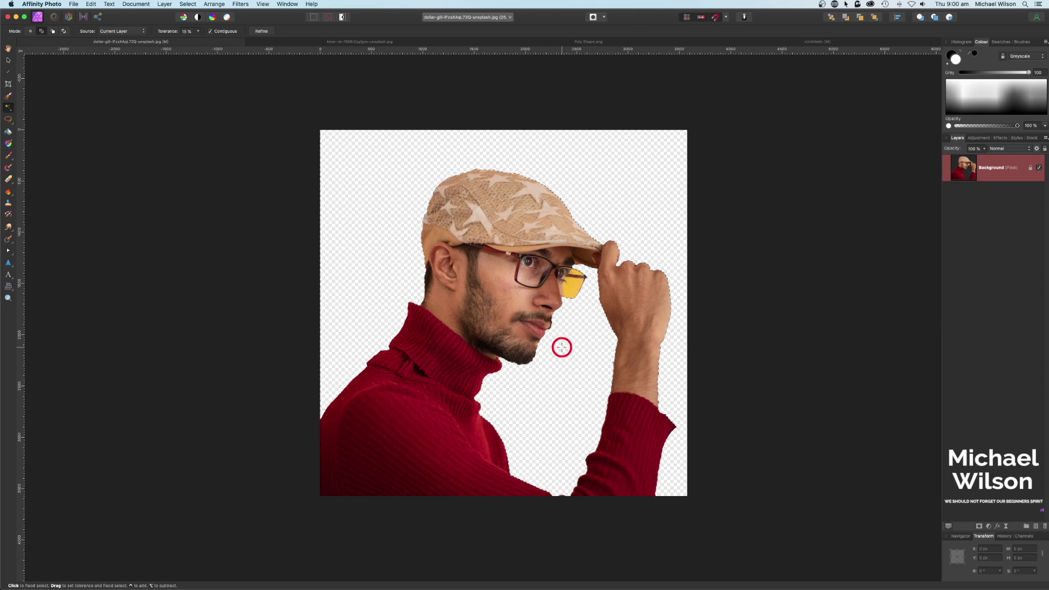
Step: Add the yellow in the glasses lens to the selection and delete it, then flip the portrait horizontally
{"action": "left_click", "coordinate": [42, 31]}
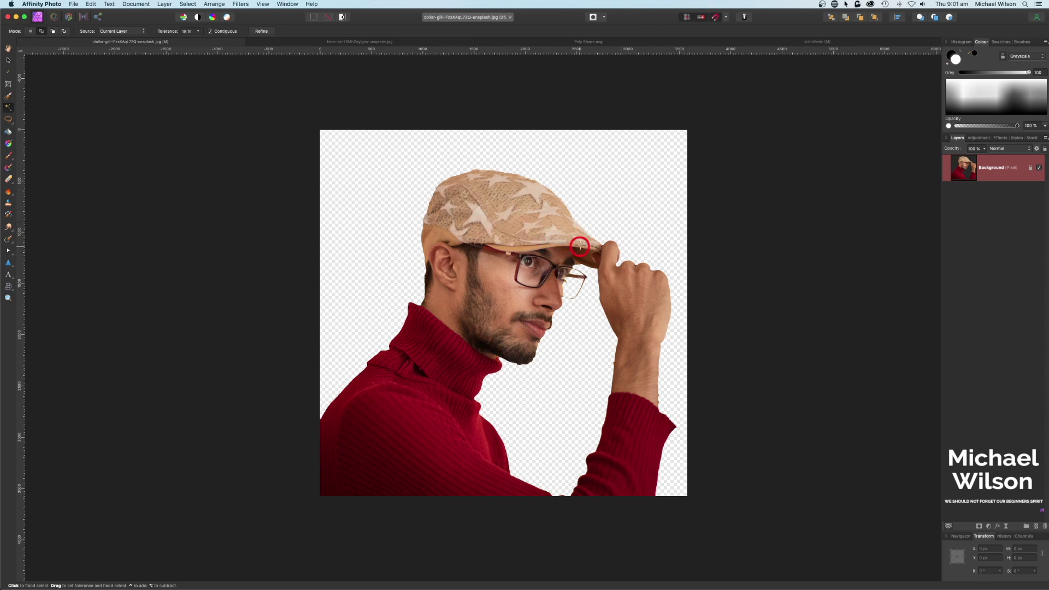
{"action": "left_click", "coordinate": [214, 5]}
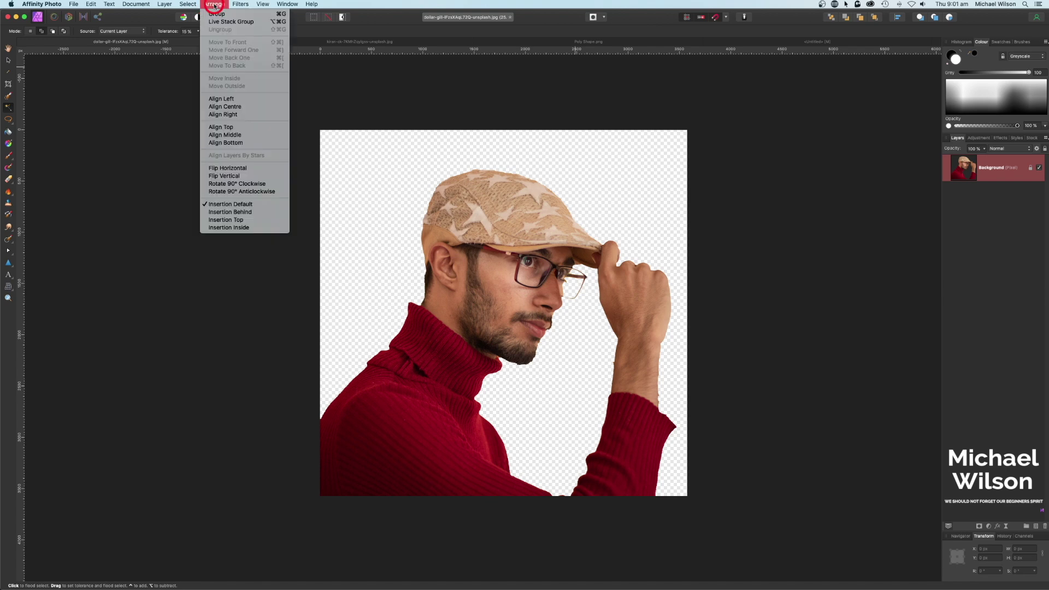
{"action": "left_click", "coordinate": [233, 168]}
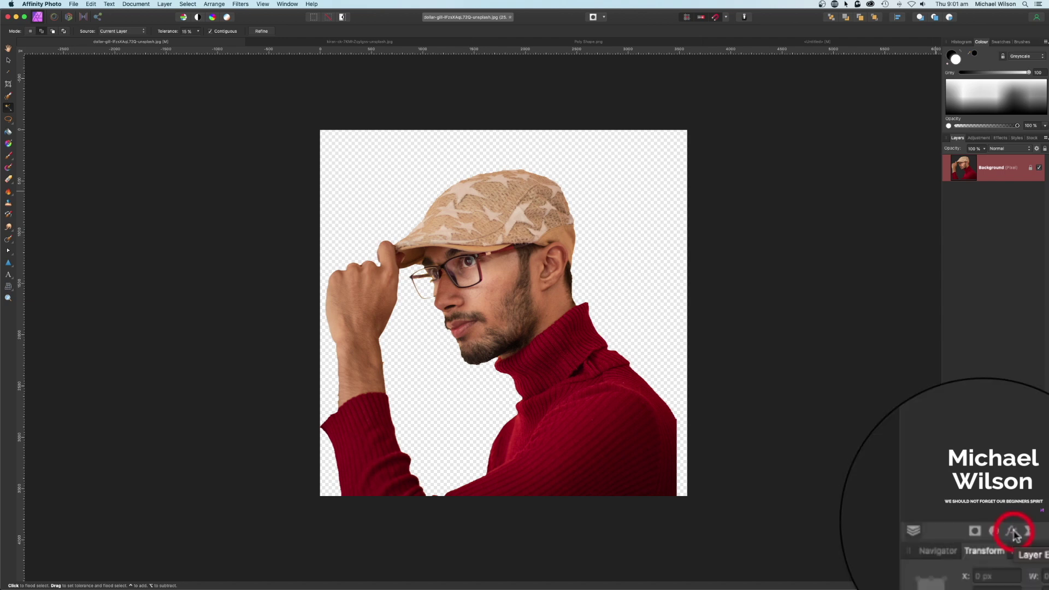
Step: Apply a black Colour Overlay and a ~14 px RGB 25/176/255 outline to the person in Layer Effects
{"action": "left_click", "coordinate": [1013, 537]}
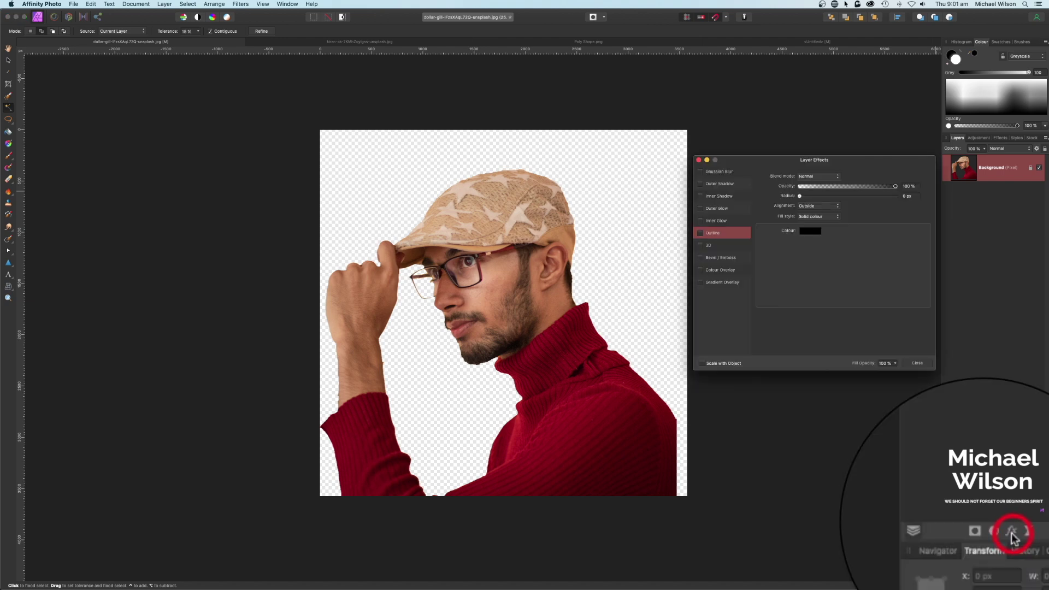
{"action": "left_click", "coordinate": [702, 270]}
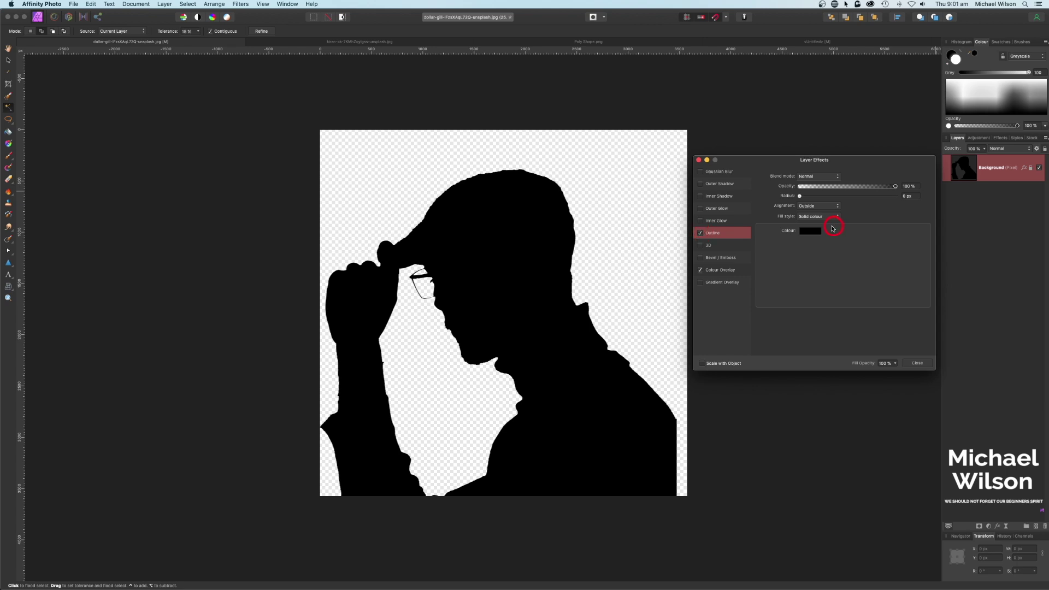
{"action": "left_click", "coordinate": [809, 232]}
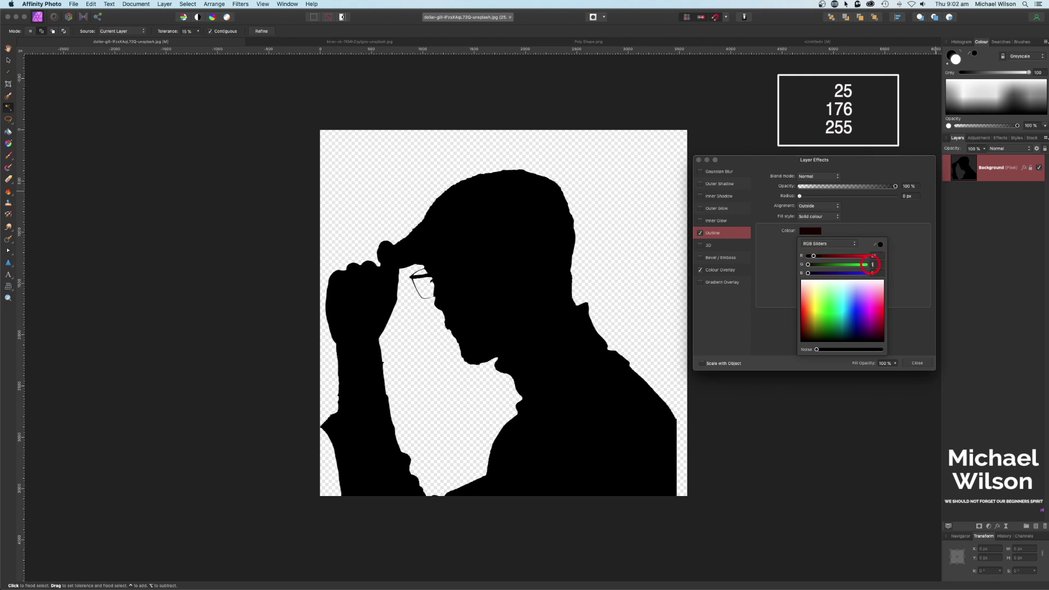
{"action": "left_click", "coordinate": [875, 273]}
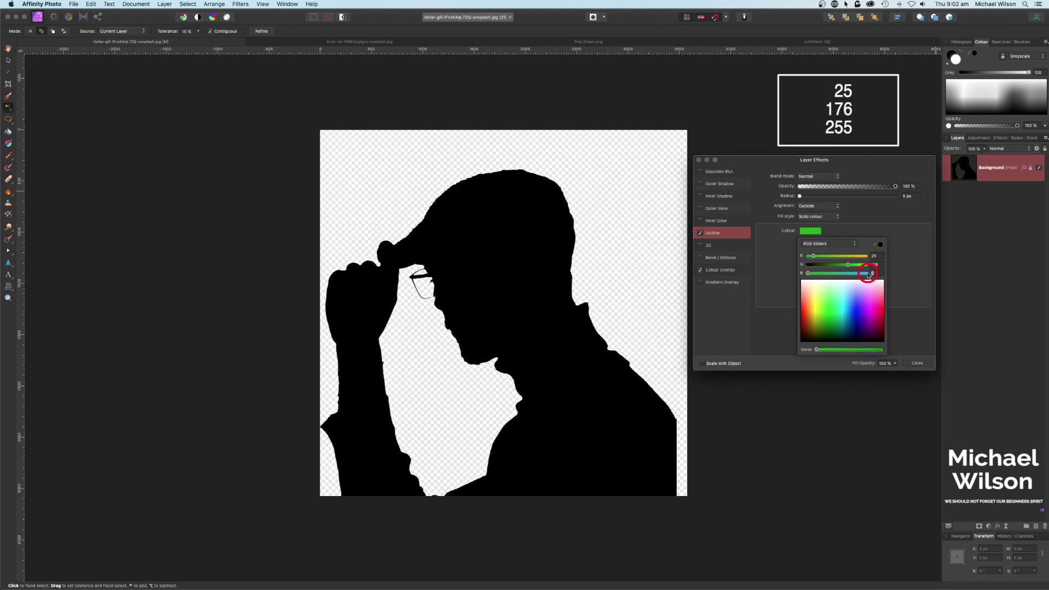
{"action": "type", "text": "255"}
{"action": "key", "text": "Return"}
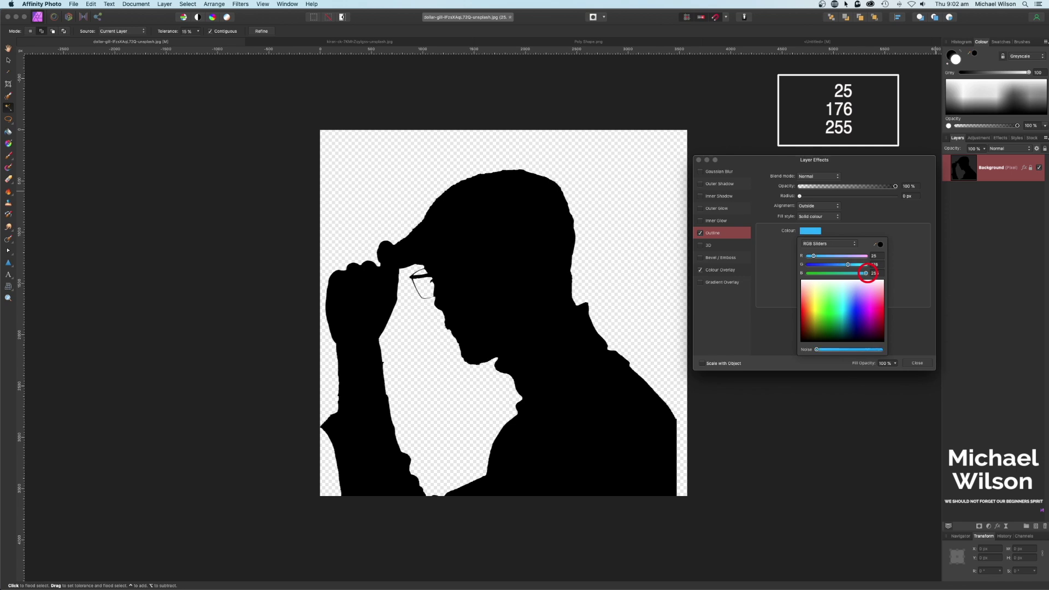
{"action": "left_click", "coordinate": [818, 232]}
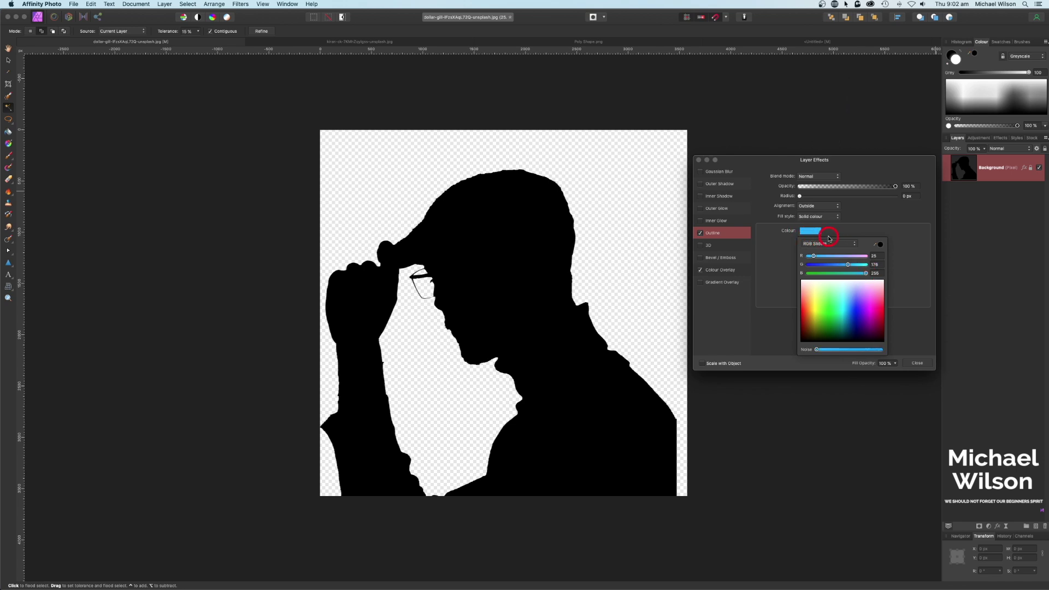
{"action": "left_click", "coordinate": [854, 213]}
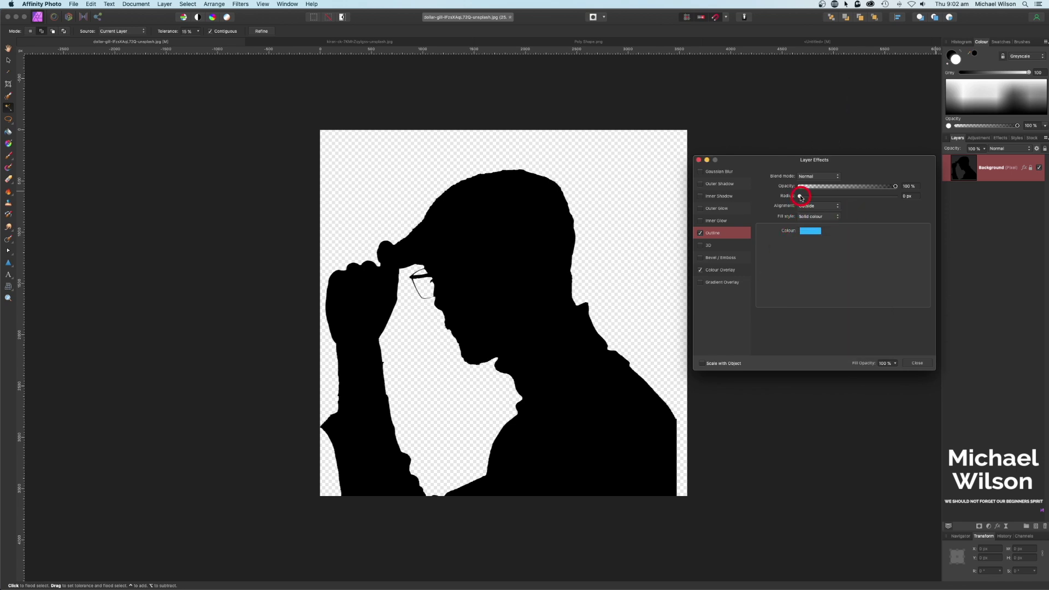
{"action": "left_click_drag", "start_coordinate": [824, 198], "coordinate": [847, 200]}
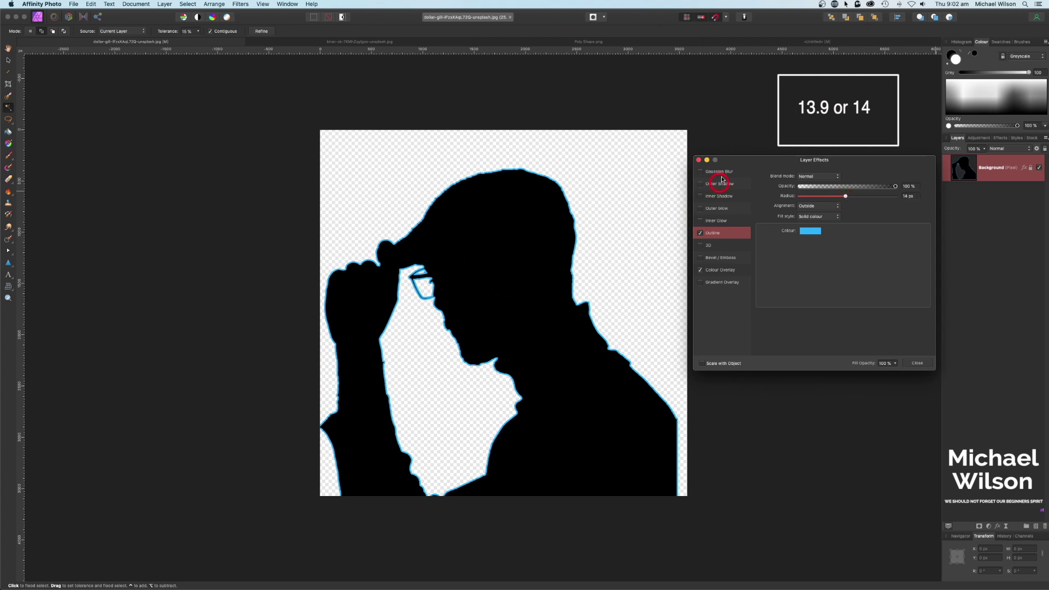
{"action": "left_click", "coordinate": [700, 161]}
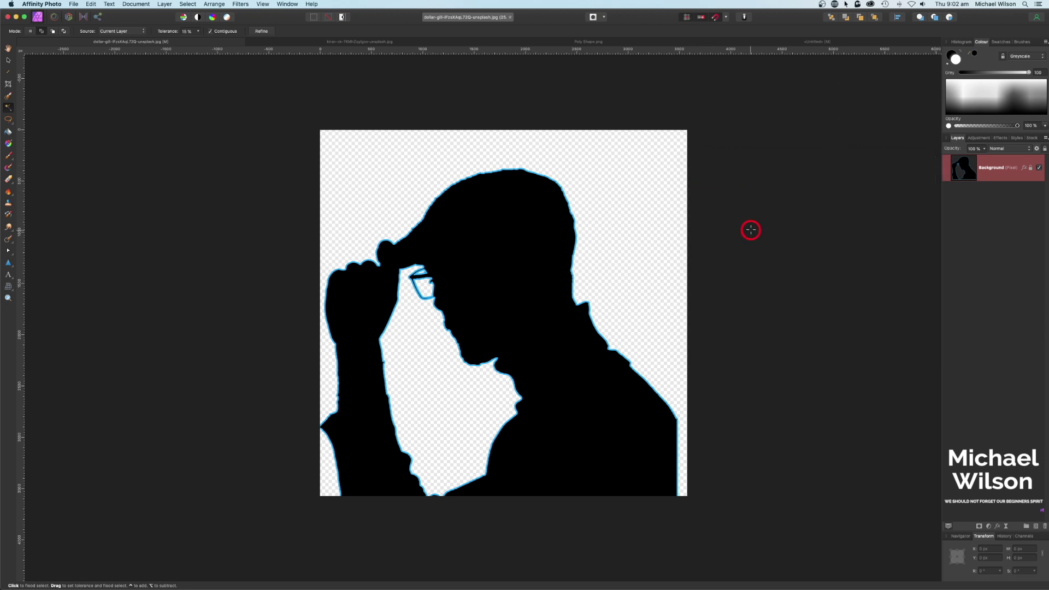
Step: Rasterise the Background layer with Preserve layer FX off, then switch to the headphones photo
{"action": "right_click", "coordinate": [987, 170]}
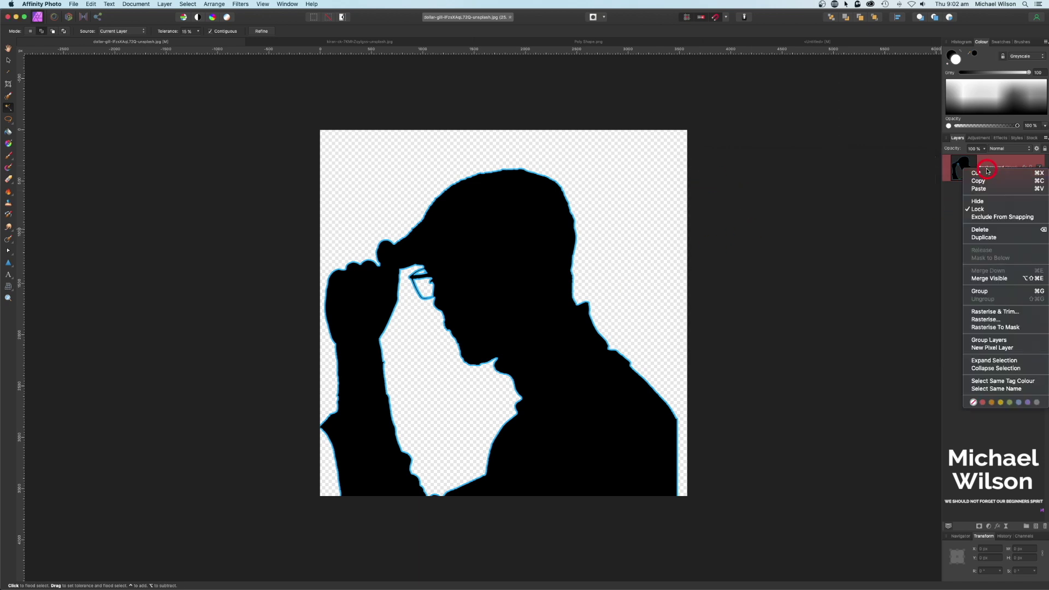
{"action": "left_click", "coordinate": [995, 323]}
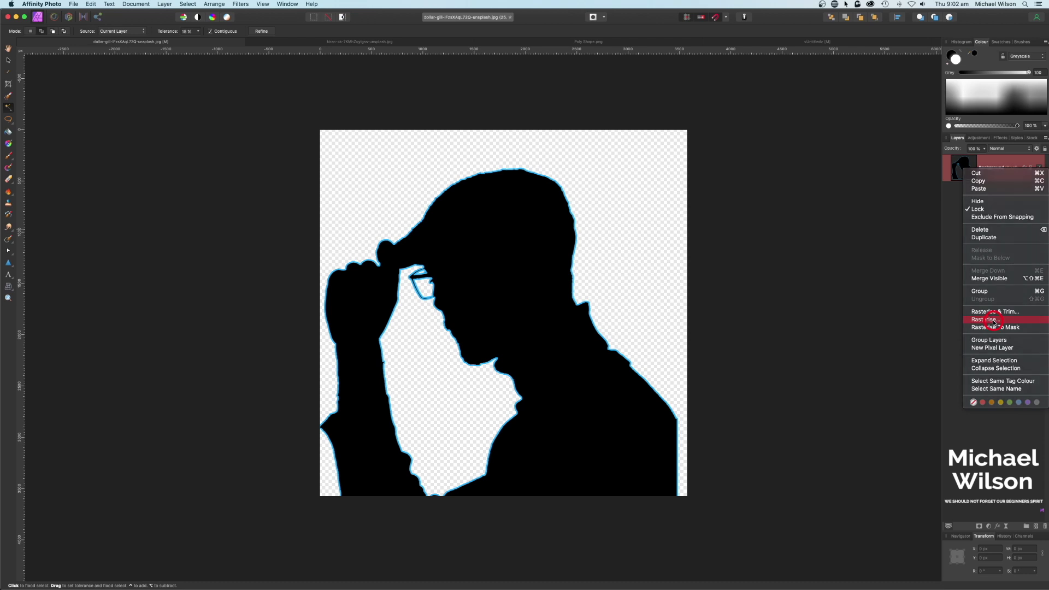
{"action": "left_click", "coordinate": [511, 304]}
{"action": "left_click", "coordinate": [474, 292]}
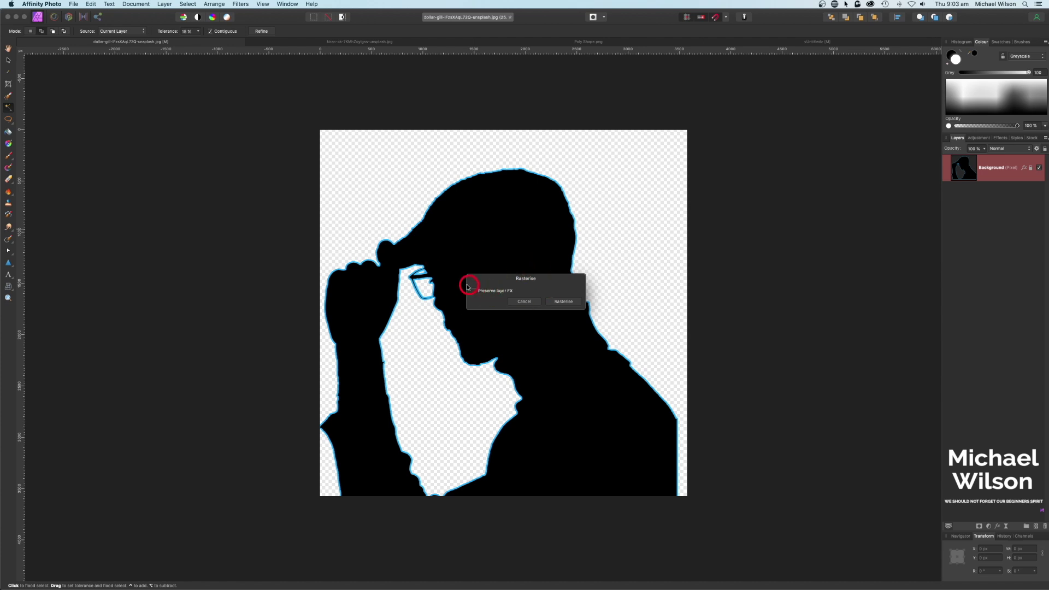
{"action": "left_click", "coordinate": [564, 303]}
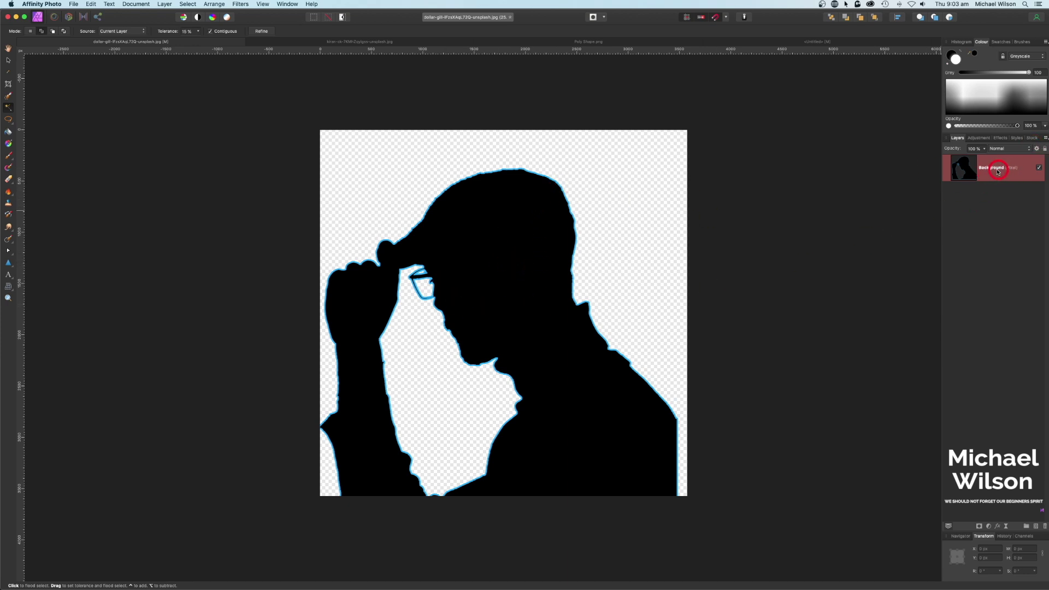
{"action": "left_click", "coordinate": [314, 42]}
{"action": "key", "text": "h"}
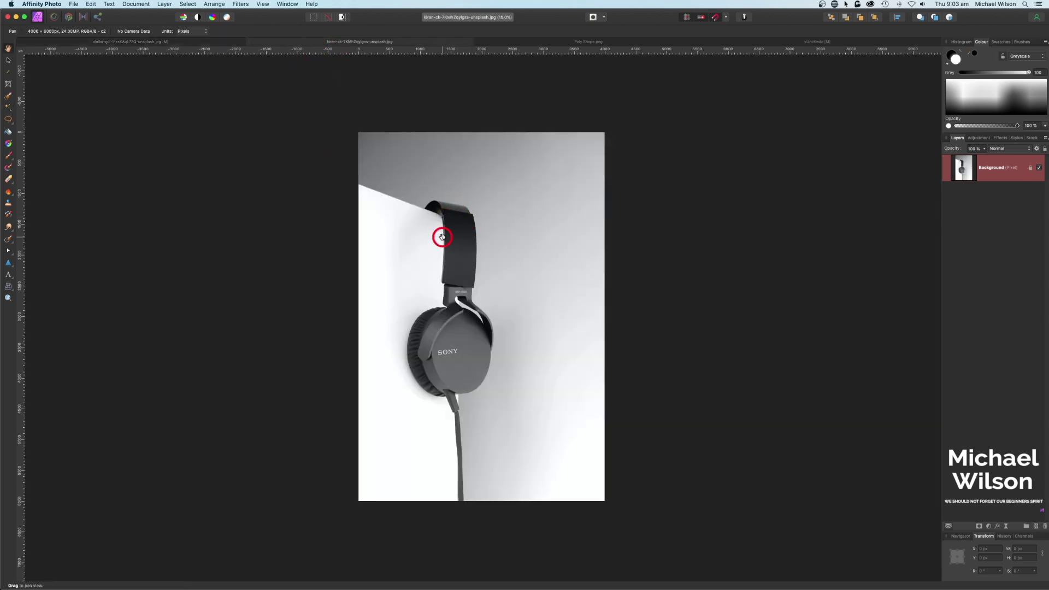
Step: Paint a selection over the headphones' headband and earcup with the Selection Brush
{"action": "left_click", "coordinate": [6, 97]}
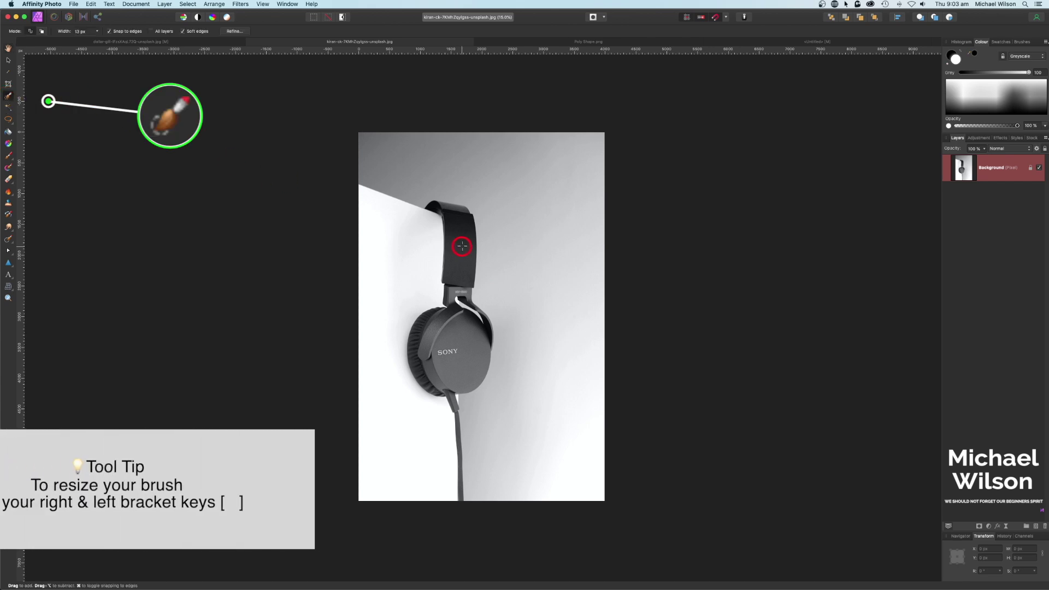
{"action": "key", "text": "bracketright"}
{"action": "key", "text": "bracketright"}
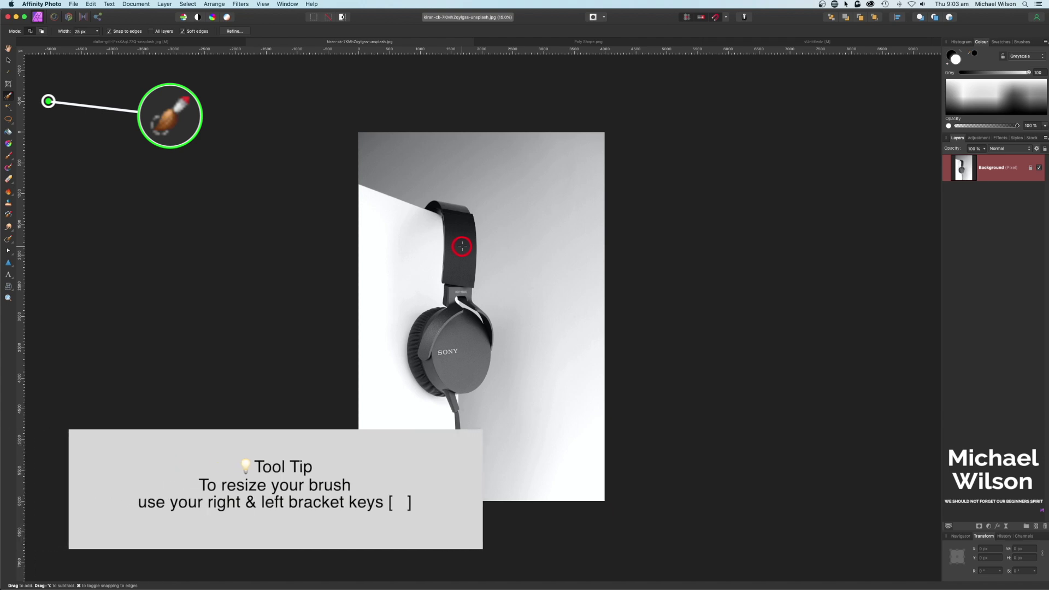
{"action": "key", "text": "bracketright"}
{"action": "key", "text": "bracketright"}
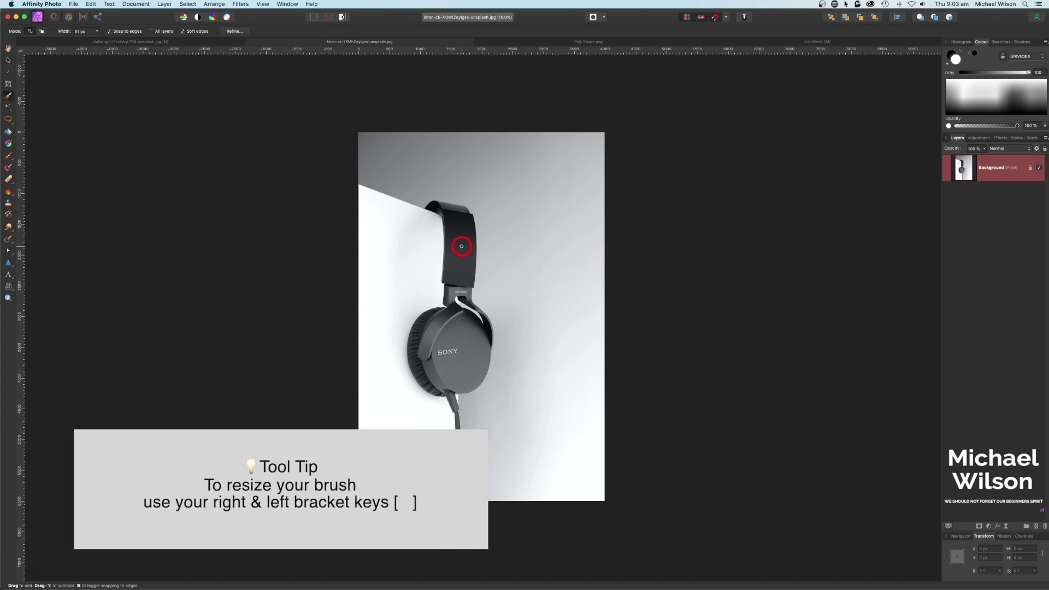
{"action": "mouse_move", "coordinate": [460, 247]}
{"action": "left_mouse_down"}
{"action": "mouse_move", "coordinate": [461, 309]}
{"action": "mouse_move", "coordinate": [435, 336]}
{"action": "mouse_move", "coordinate": [468, 354]}
{"action": "mouse_move", "coordinate": [458, 360]}
{"action": "mouse_move", "coordinate": [473, 352]}
{"action": "mouse_move", "coordinate": [476, 319]}
{"action": "mouse_move", "coordinate": [463, 307]}
{"action": "mouse_move", "coordinate": [490, 337]}
{"action": "left_mouse_up"}
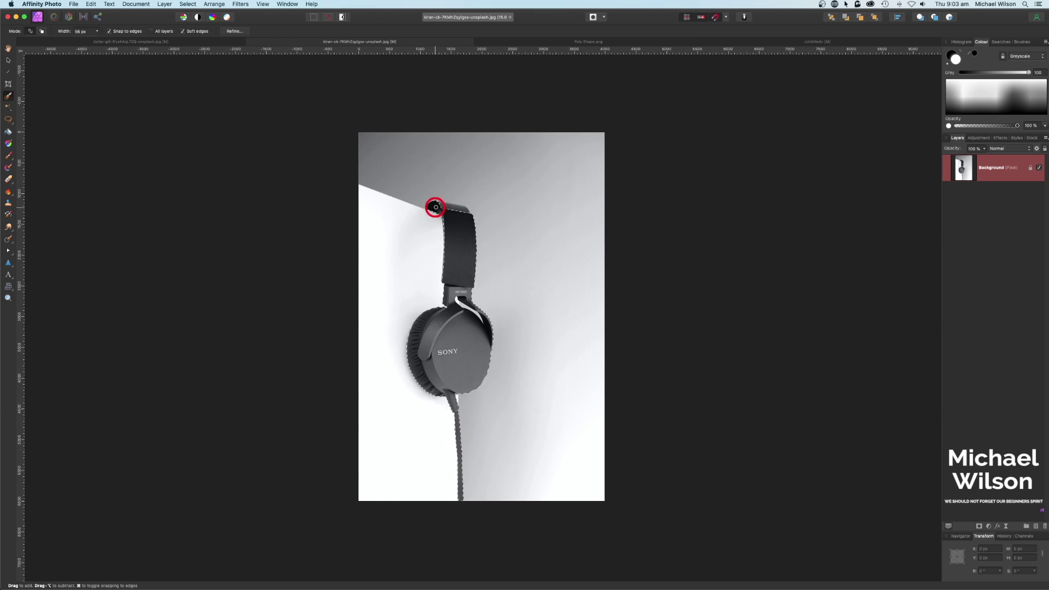
{"action": "mouse_move", "coordinate": [445, 201]}
{"action": "left_mouse_down"}
{"action": "mouse_move", "coordinate": [456, 220]}
{"action": "mouse_move", "coordinate": [456, 234]}
{"action": "mouse_move", "coordinate": [453, 208]}
{"action": "mouse_move", "coordinate": [472, 307]}
{"action": "mouse_move", "coordinate": [466, 329]}
{"action": "mouse_move", "coordinate": [445, 326]}
{"action": "mouse_move", "coordinate": [472, 342]}
{"action": "mouse_move", "coordinate": [436, 282]}
{"action": "mouse_move", "coordinate": [404, 264]}
{"action": "left_mouse_up"}
{"action": "key", "text": "super+equal"}
{"action": "key", "text": "super+equal"}
{"action": "key", "text": "super+equal"}
{"action": "key", "text": "super+equal"}
Step: Extend the selection over the headband top at 27 px, invert it and delete the background
{"action": "key", "text": "bracketleft"}
{"action": "key", "text": "bracketleft"}
{"action": "key", "text": "bracketleft"}
{"action": "key", "text": "bracketleft"}
{"action": "key", "text": "bracketleft"}
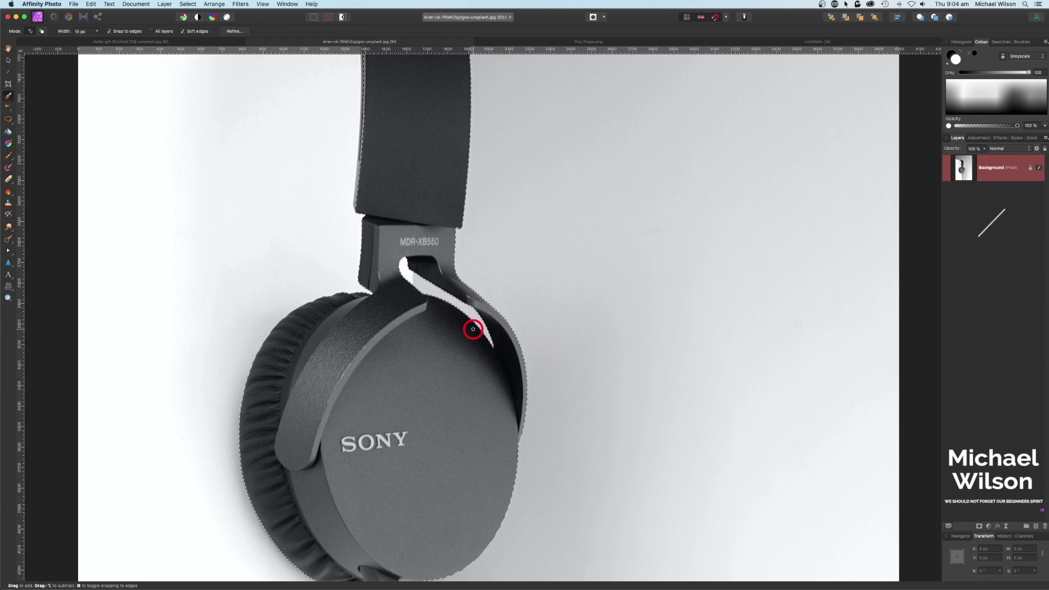
{"action": "key", "text": "super+0"}
{"action": "key", "text": "bracketright"}
{"action": "key", "text": "bracketright"}
{"action": "key", "text": "bracketright"}
{"action": "mouse_move", "coordinate": [438, 187]}
{"action": "left_mouse_down"}
{"action": "mouse_move", "coordinate": [435, 172]}
{"action": "mouse_move", "coordinate": [427, 181]}
{"action": "left_mouse_up"}
{"action": "left_click", "coordinate": [344, 18]}
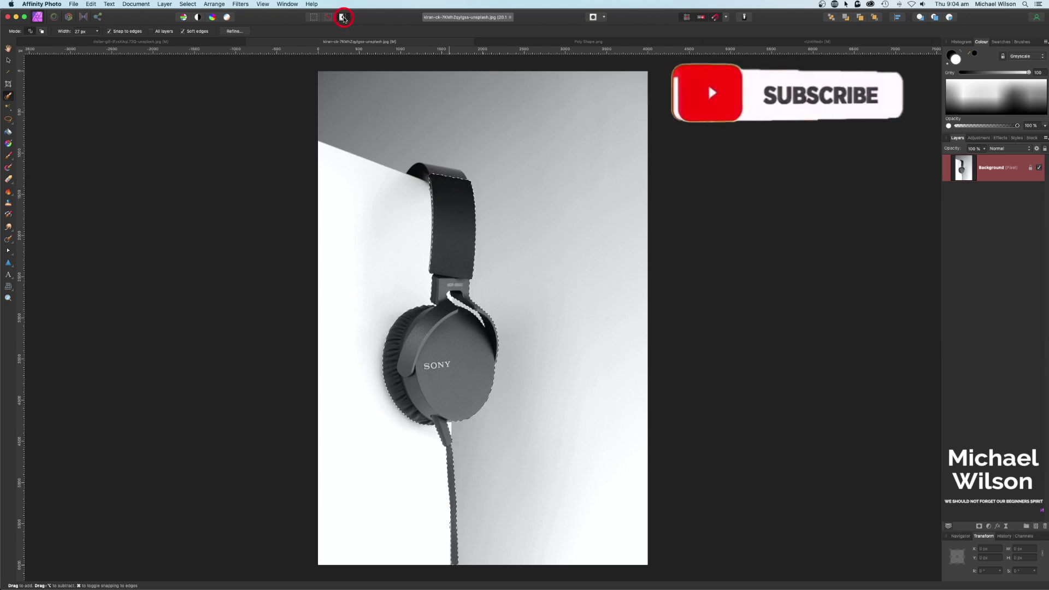
{"action": "key", "text": "Delete"}
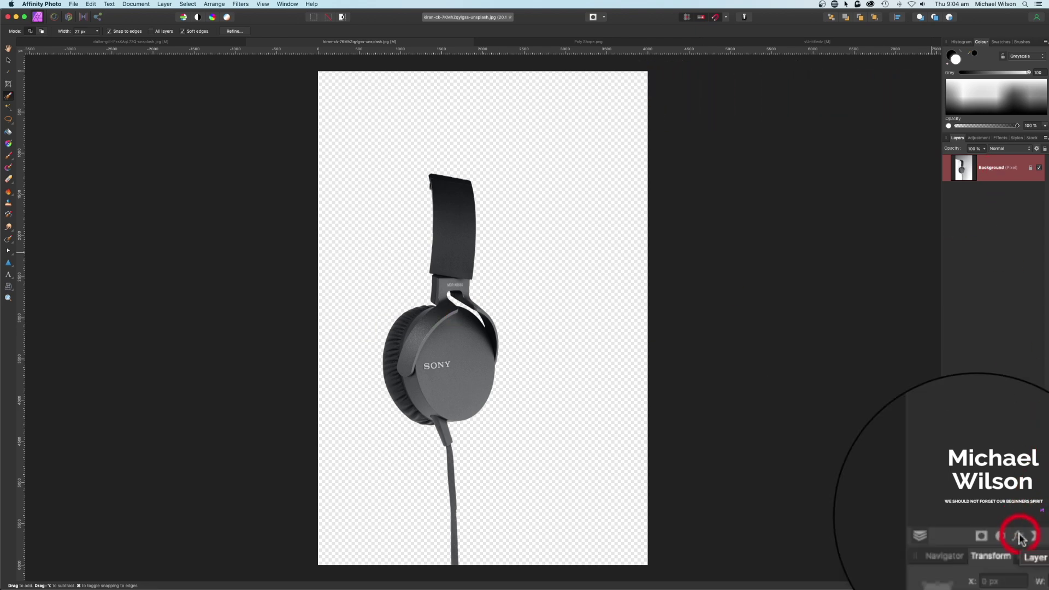
Step: Give the headphones a black overlay and ~14 px RGB 25/176/255 outline, then erase the stray mark
{"action": "left_click", "coordinate": [997, 526]}
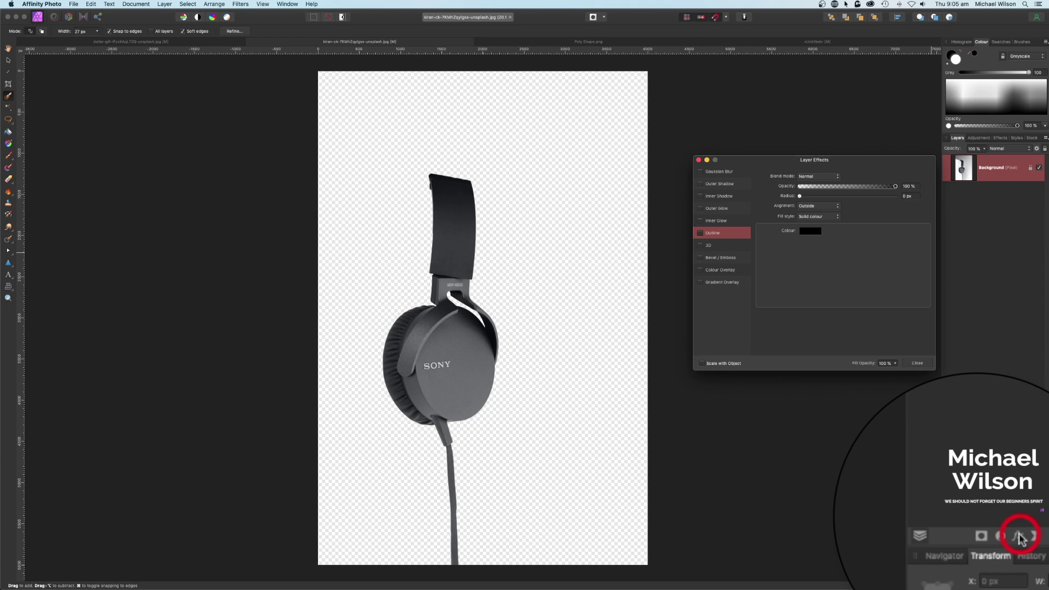
{"action": "left_click", "coordinate": [701, 271]}
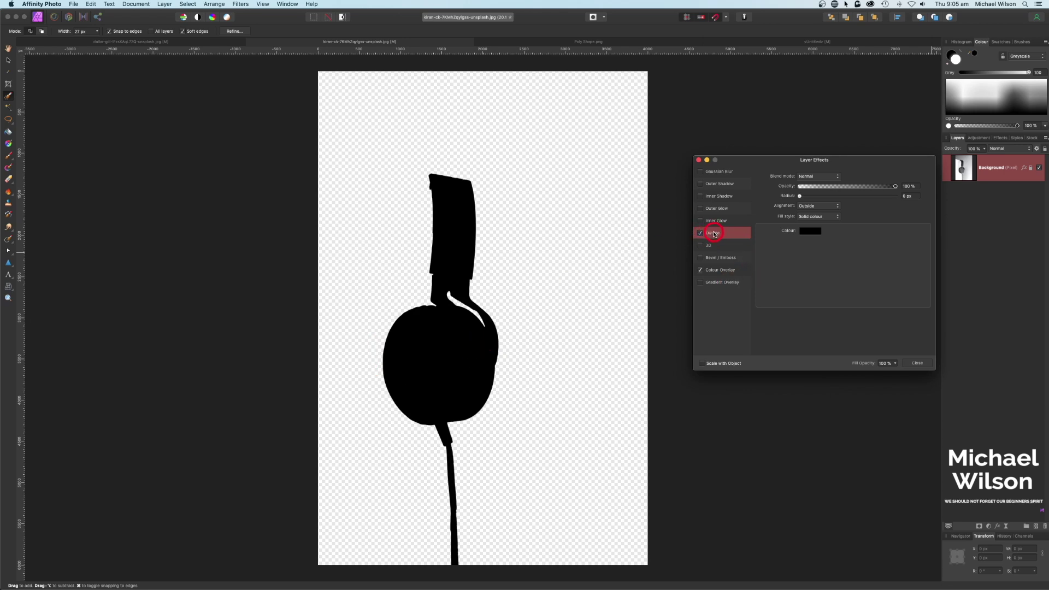
{"action": "left_click", "coordinate": [809, 232]}
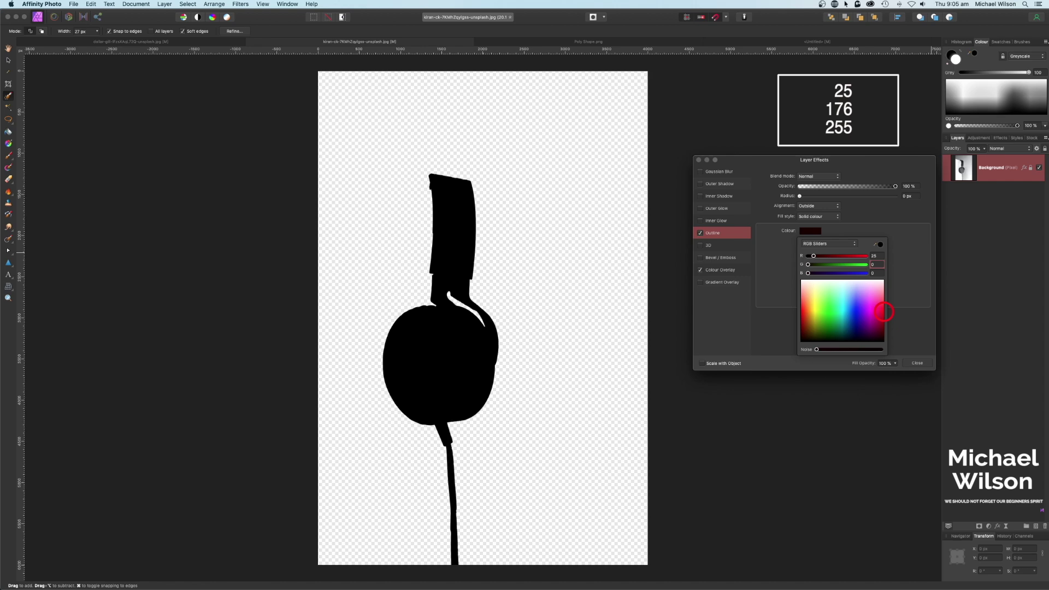
{"action": "key", "text": "Tab"}
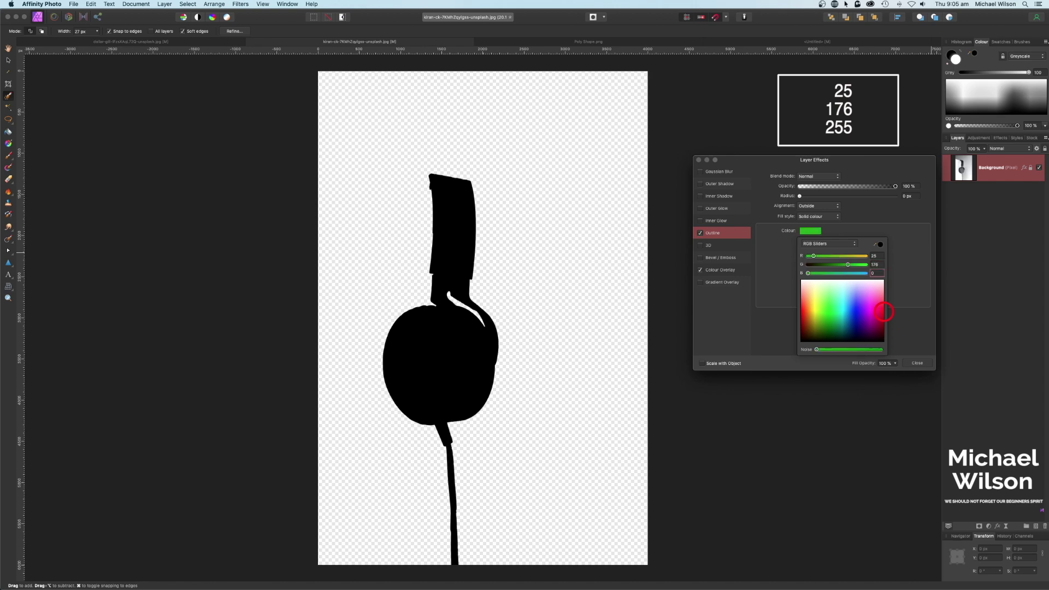
{"action": "key", "text": "Return"}
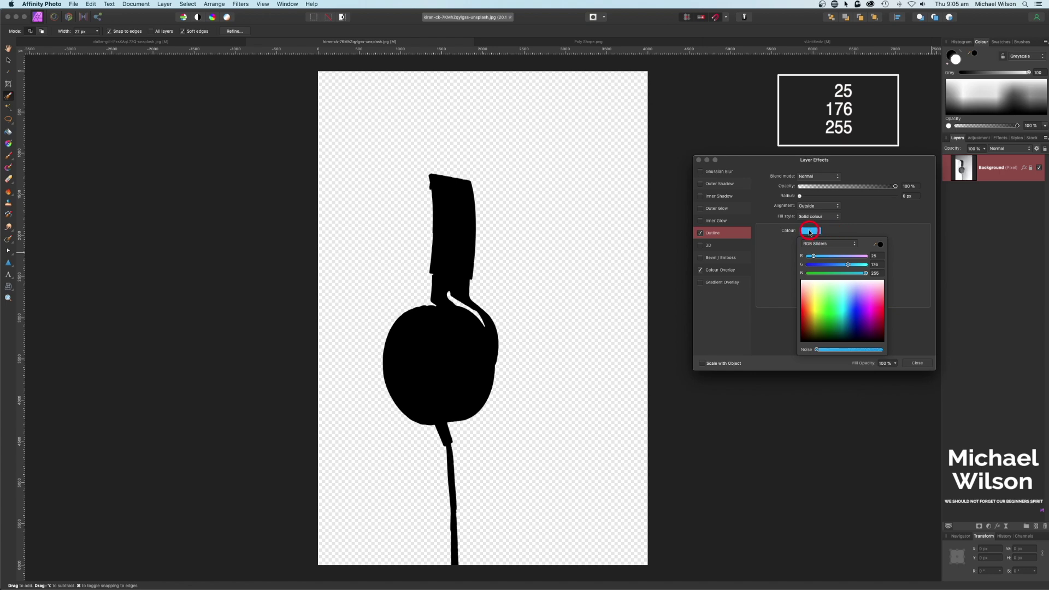
{"action": "left_click_drag", "start_coordinate": [801, 197], "coordinate": [845, 200]}
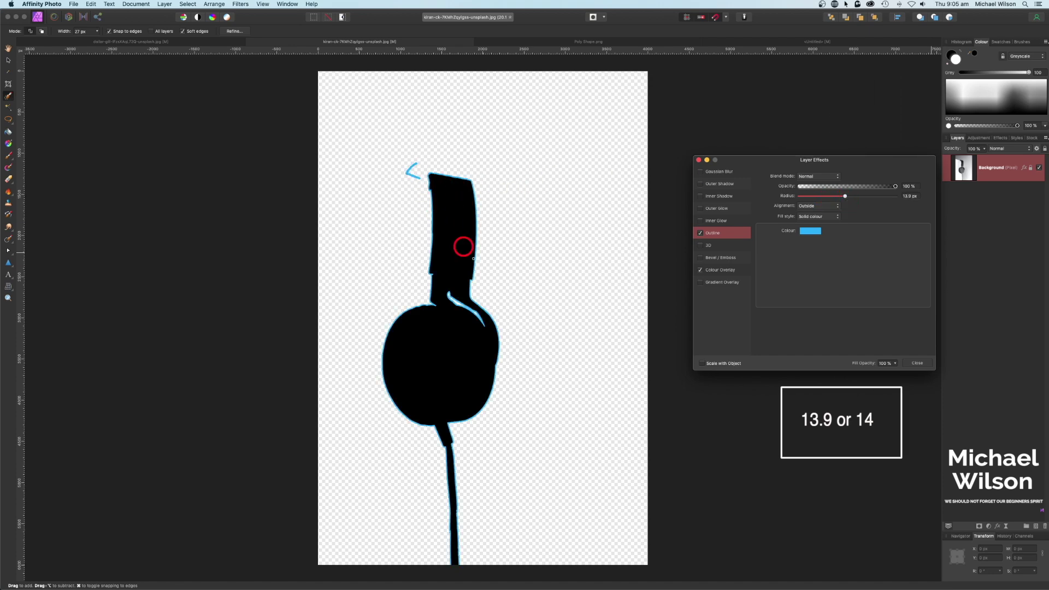
{"action": "left_click", "coordinate": [924, 367]}
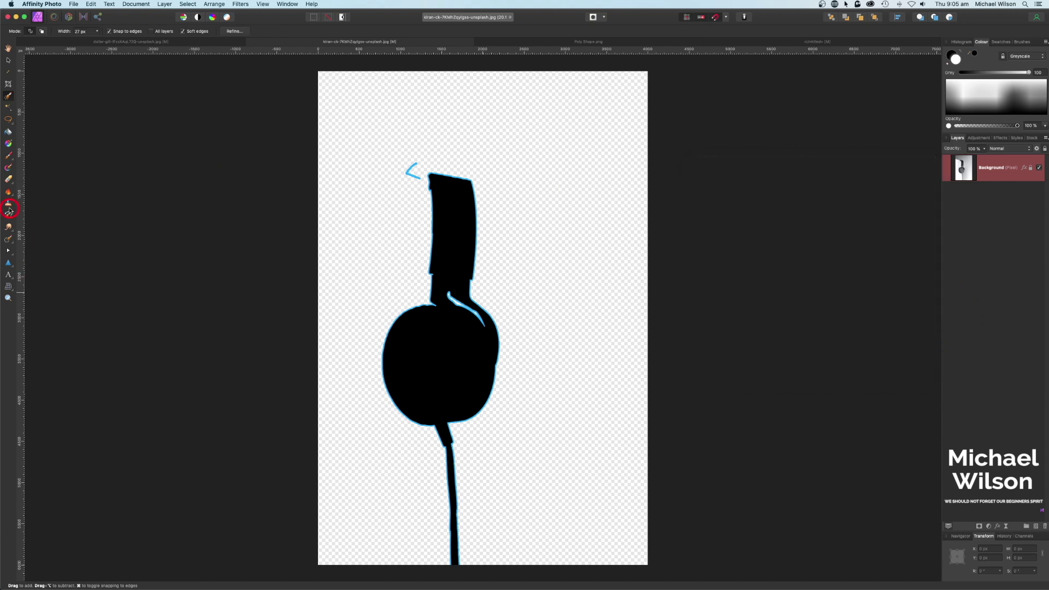
{"action": "left_click", "coordinate": [9, 181]}
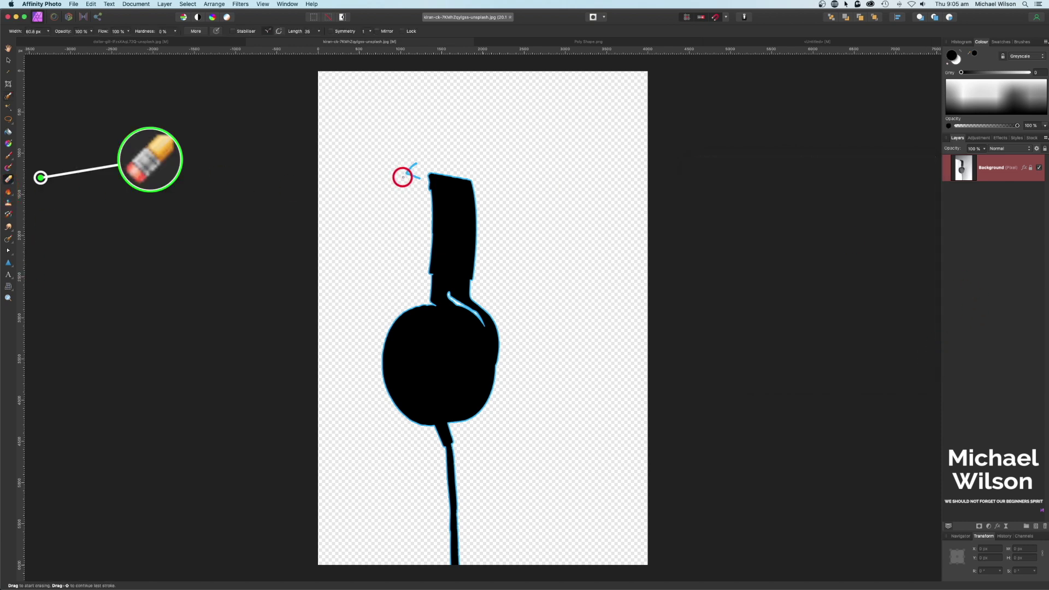
{"action": "left_click_drag", "start_coordinate": [403, 177], "coordinate": [418, 167]}
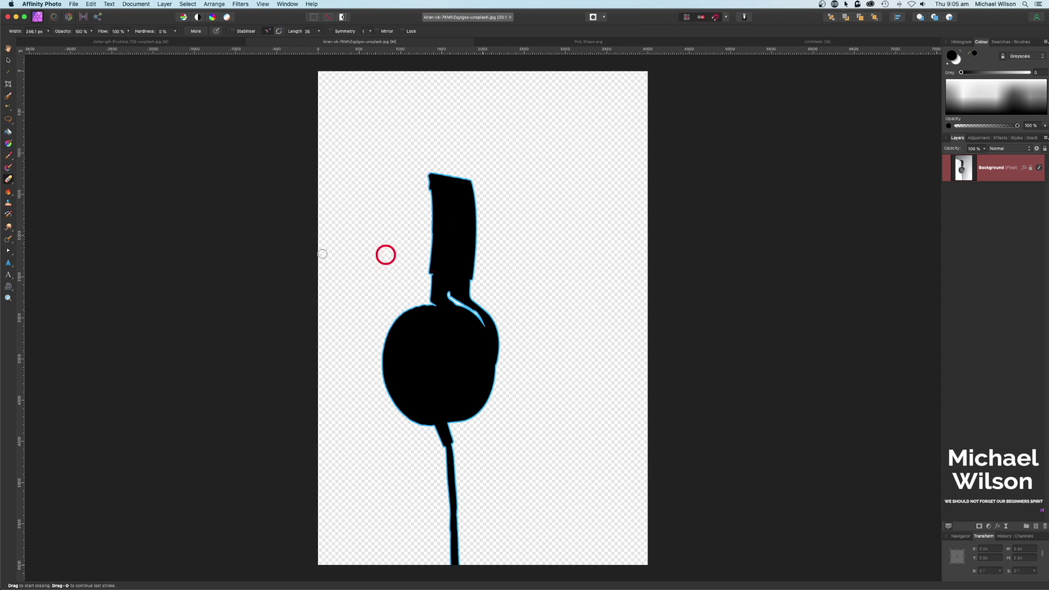
Step: Rasterise the headphone layer while keeping its layer FX, and copy it
{"action": "right_click", "coordinate": [982, 172]}
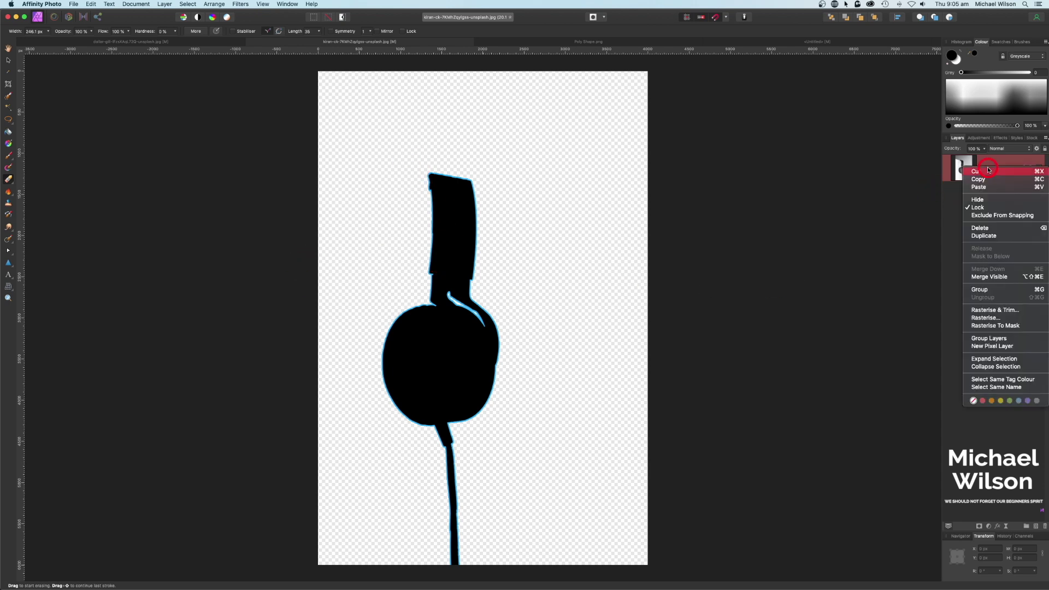
{"action": "left_click", "coordinate": [992, 318]}
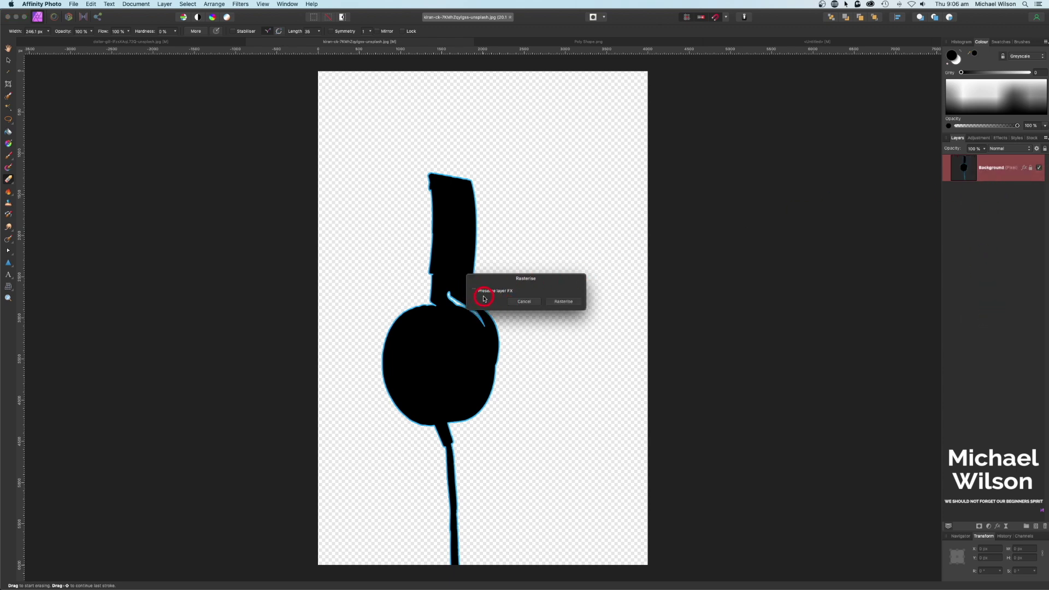
{"action": "left_click", "coordinate": [569, 302]}
{"action": "key", "text": "super+c"}
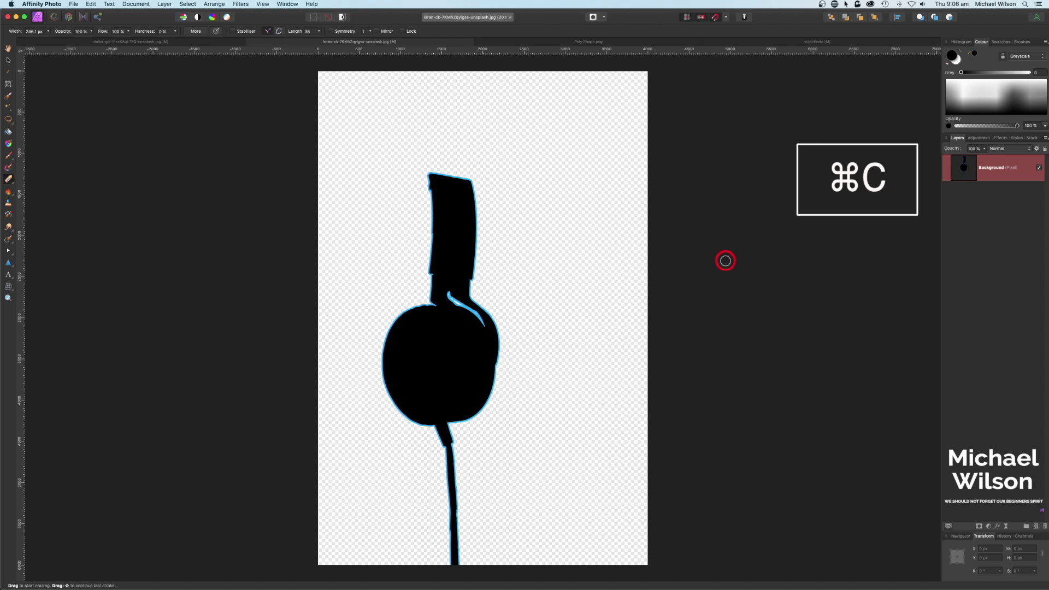
Step: Paste the headphones into the man silhouette document, then move and scale them over his head
{"action": "left_click", "coordinate": [192, 40]}
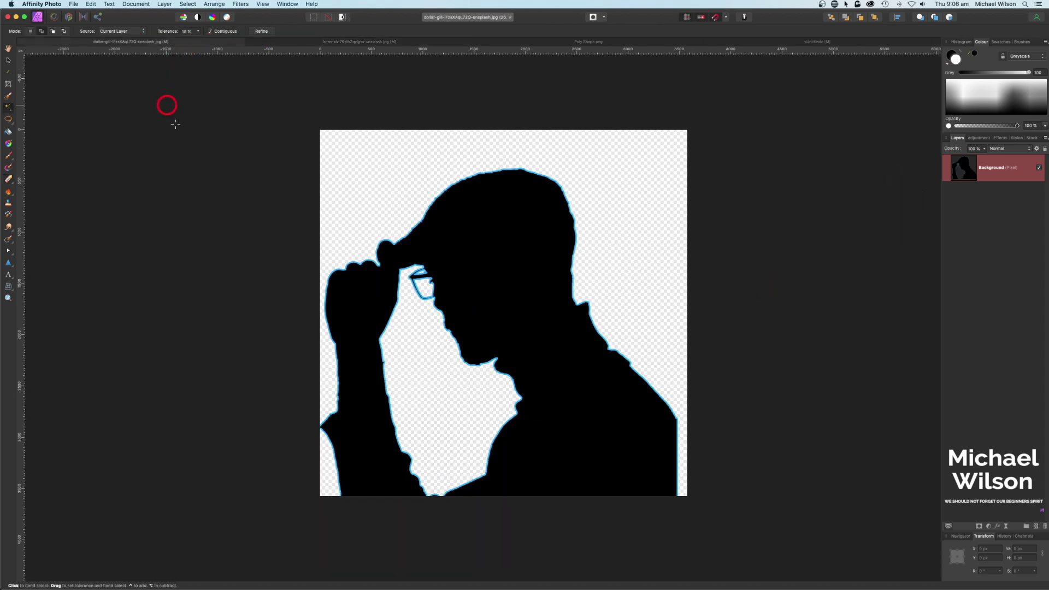
{"action": "key", "text": "super+v"}
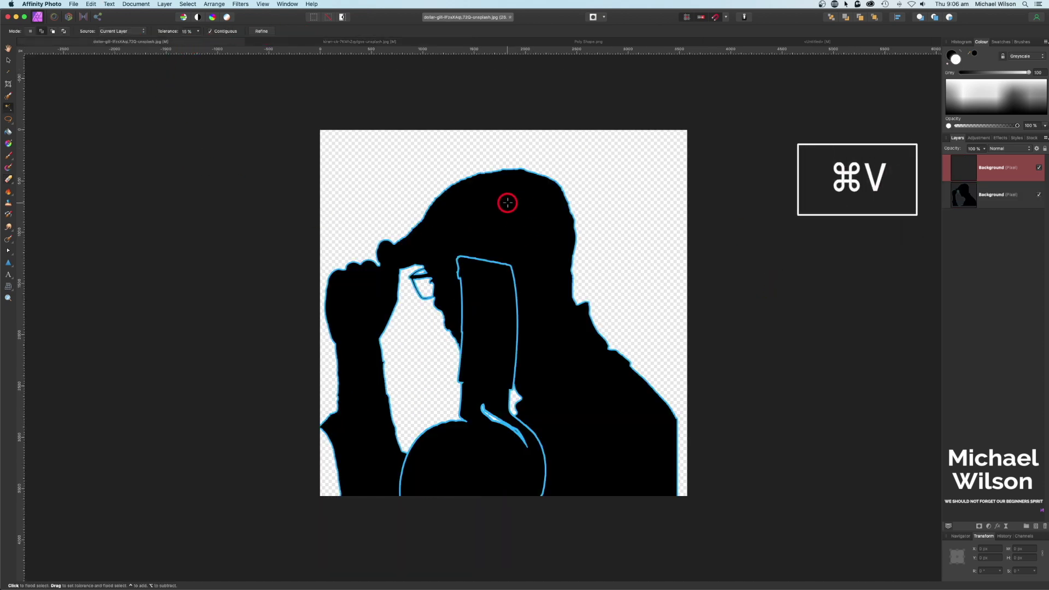
{"action": "left_click", "coordinate": [9, 60]}
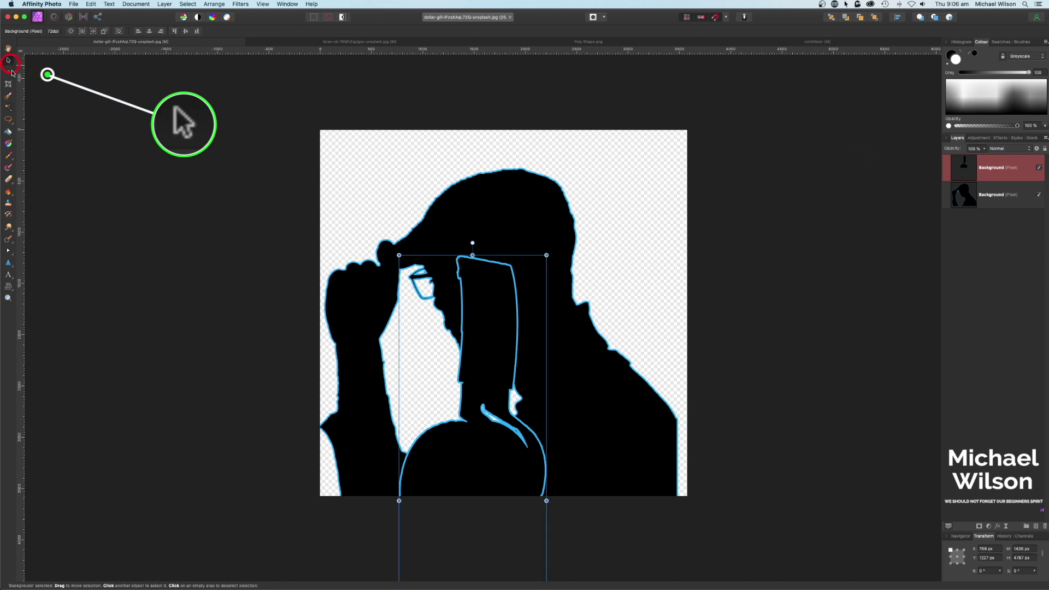
{"action": "left_click_drag", "start_coordinate": [506, 391], "coordinate": [543, 316]}
{"action": "left_click_drag", "start_coordinate": [586, 182], "coordinate": [516, 198]}
{"action": "left_click_drag", "start_coordinate": [548, 427], "coordinate": [535, 388]}
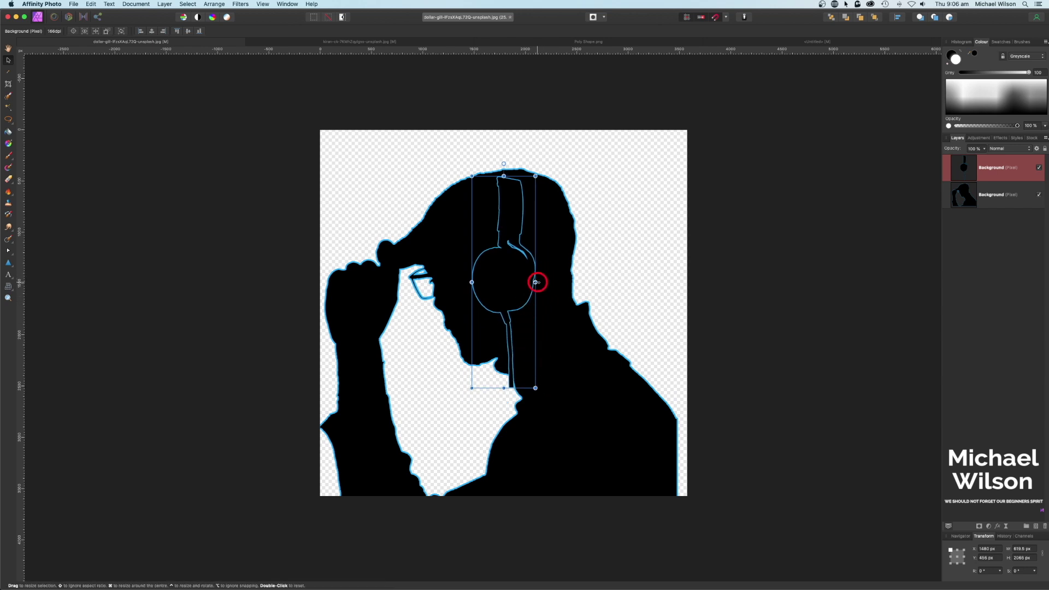
{"action": "left_click_drag", "start_coordinate": [536, 283], "coordinate": [513, 274]}
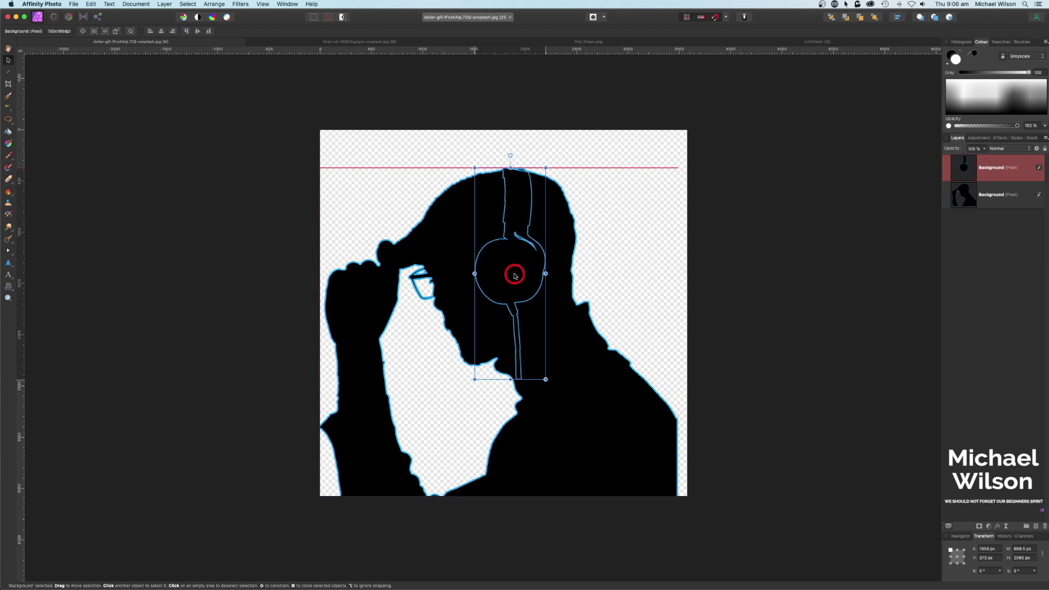
{"action": "left_click", "coordinate": [9, 289]}
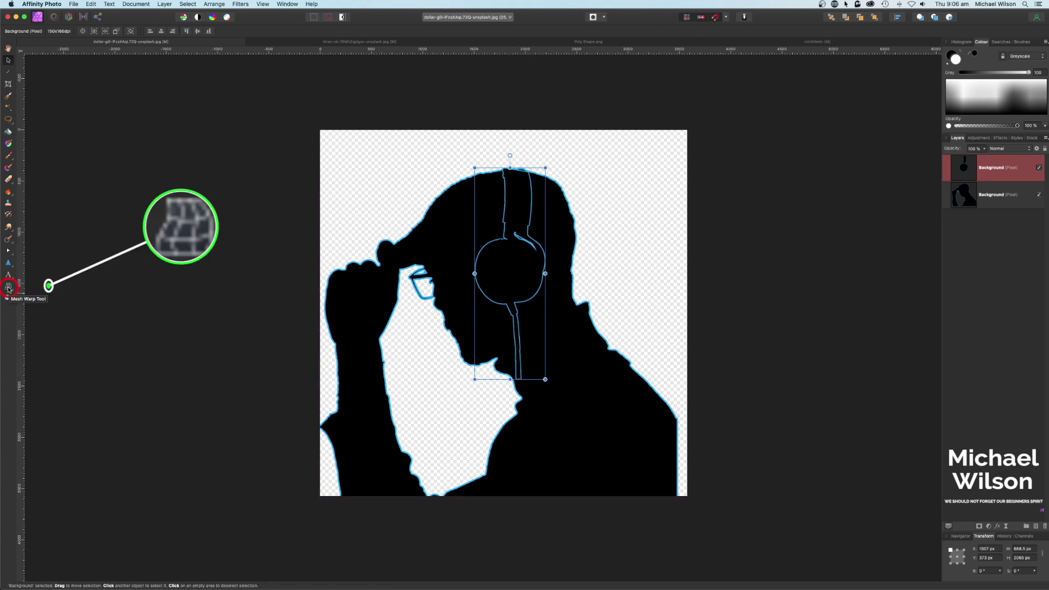
Step: Mesh-warp the headband's top corners so it curves over the man's head, and apply
{"action": "left_click", "coordinate": [9, 289]}
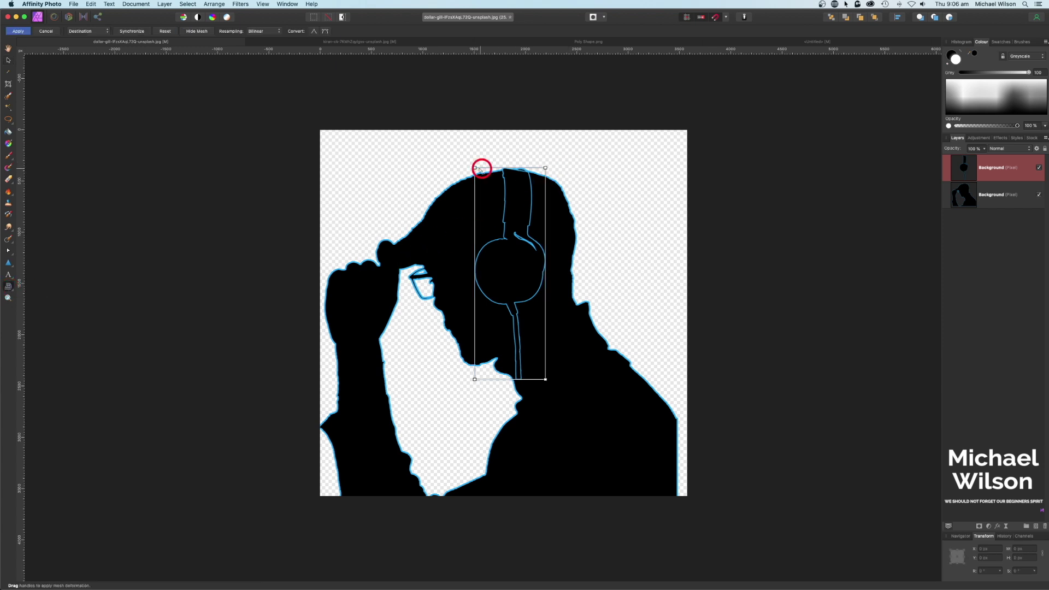
{"action": "left_click_drag", "start_coordinate": [475, 168], "coordinate": [475, 170]}
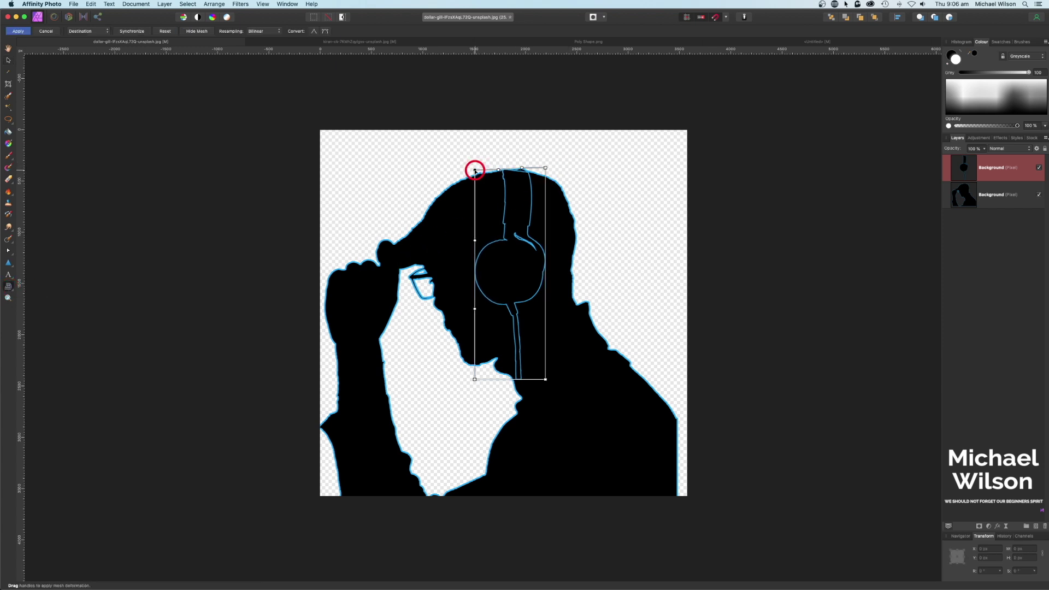
{"action": "left_click_drag", "start_coordinate": [546, 168], "coordinate": [541, 163]}
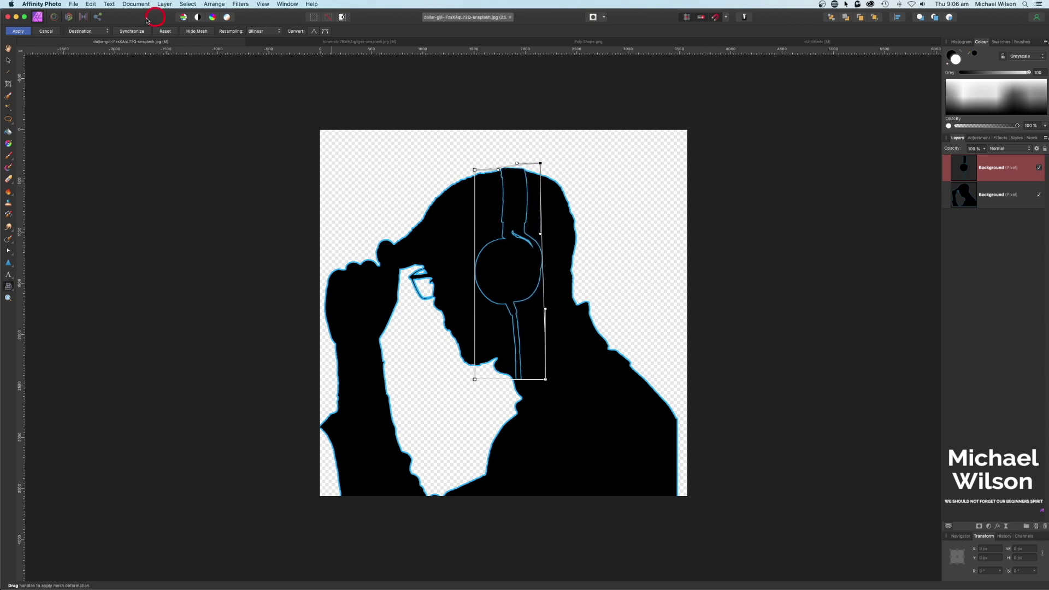
{"action": "left_click", "coordinate": [19, 31]}
{"action": "left_click_drag", "start_coordinate": [938, 354], "coordinate": [938, 342]}
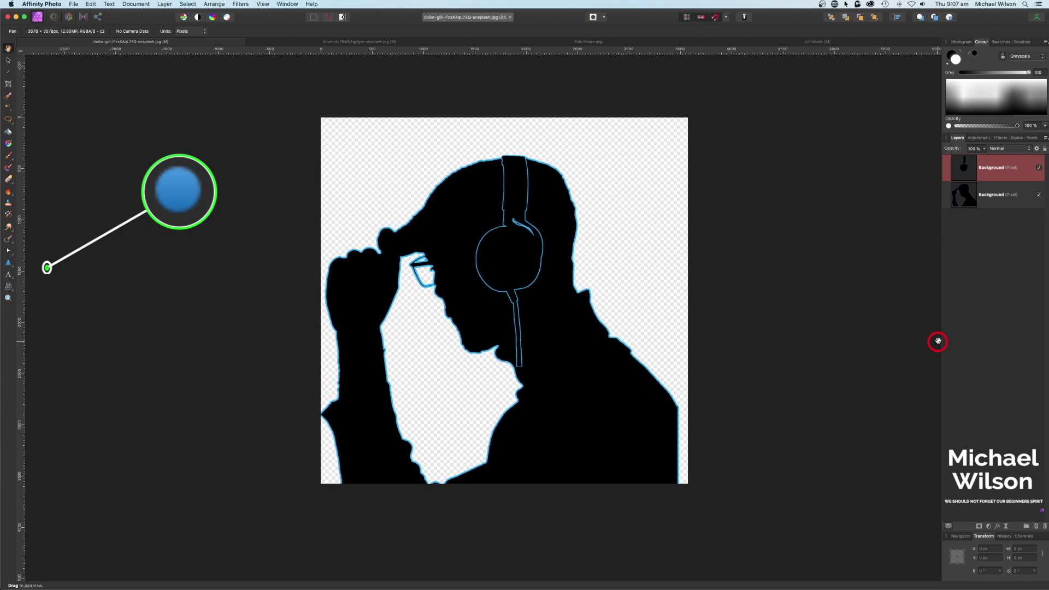
Step: Draw a small circle beside the head and fill it light blue (R 25, G 176)
{"action": "left_click", "coordinate": [13, 268]}
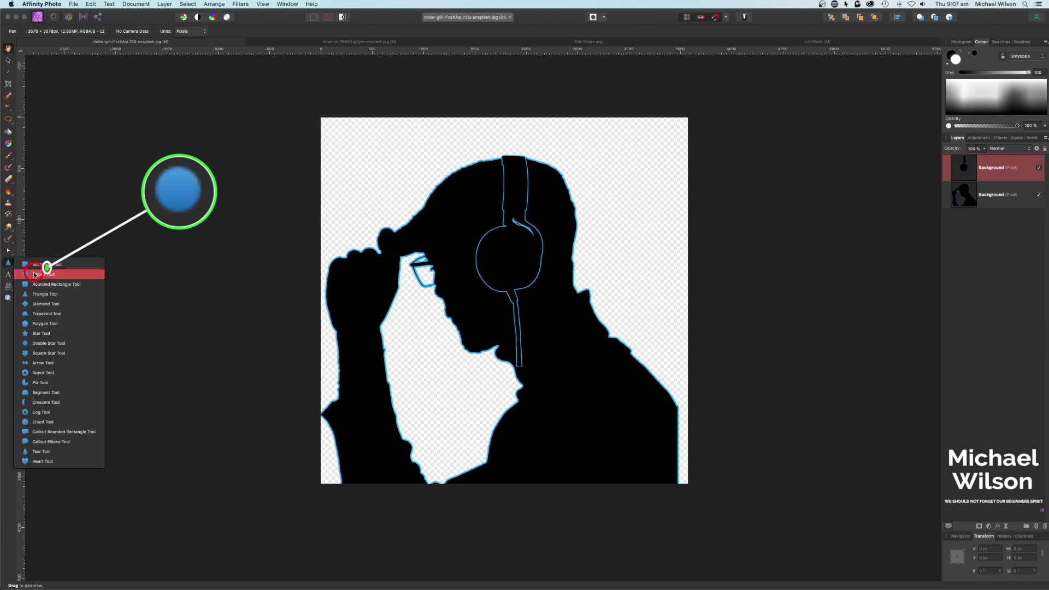
{"action": "left_click", "coordinate": [38, 274]}
{"action": "left_click_drag", "start_coordinate": [607, 223], "coordinate": [633, 251]}
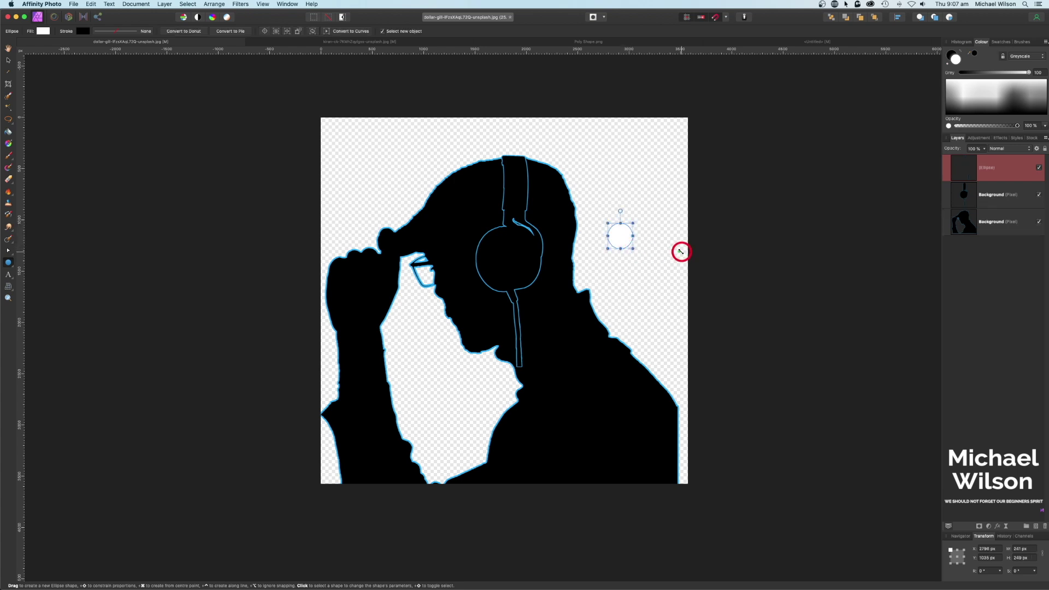
{"action": "left_click", "coordinate": [42, 31]}
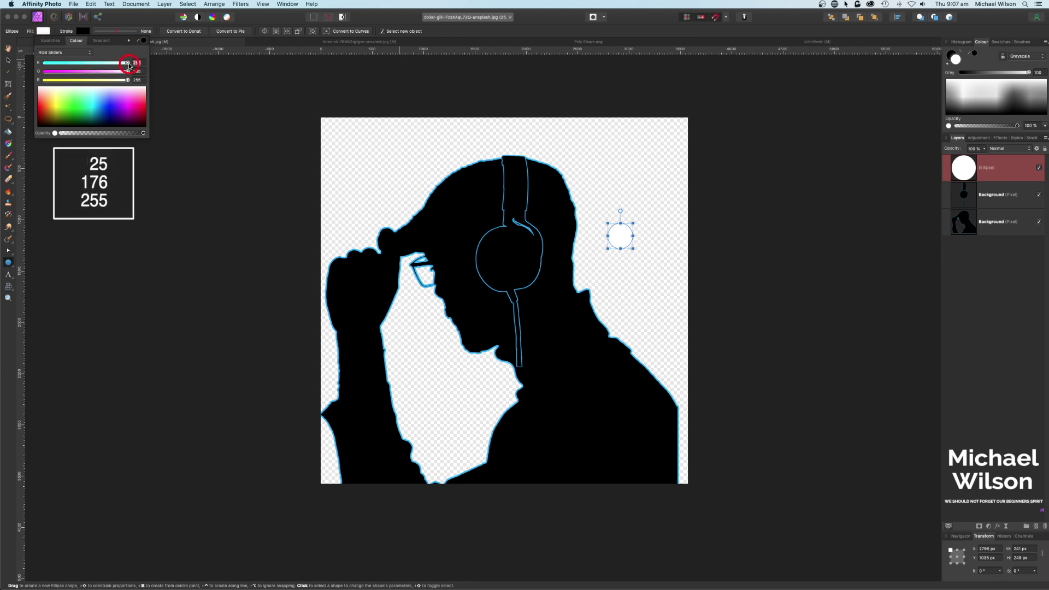
{"action": "type", "text": "25"}
{"action": "key", "text": "Tab"}
{"action": "type", "text": "176"}
{"action": "key", "text": "Tab"}
{"action": "type", "text": "2"}
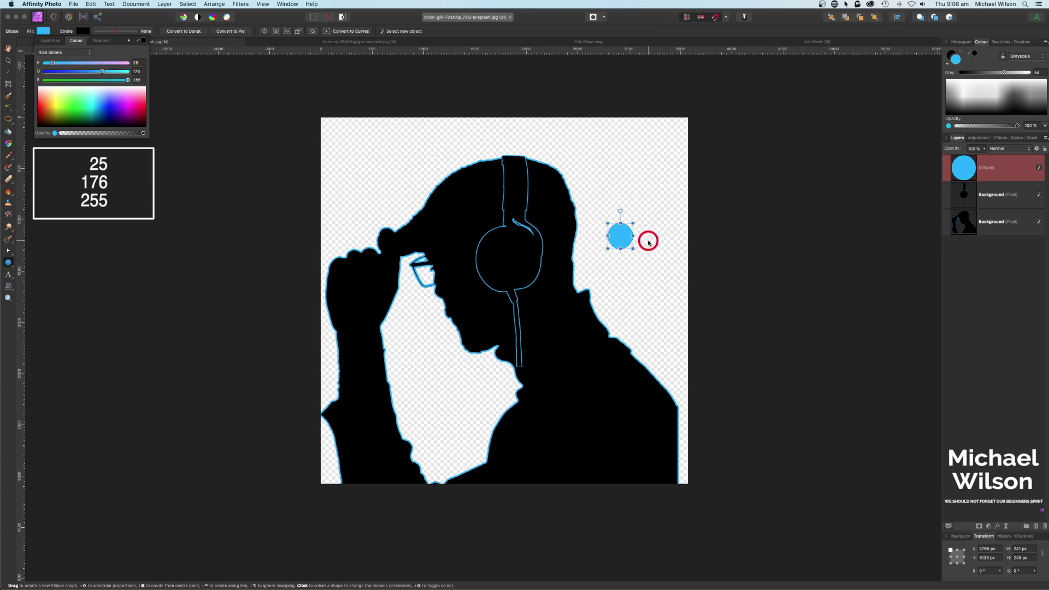
{"action": "left_click", "coordinate": [80, 30]}
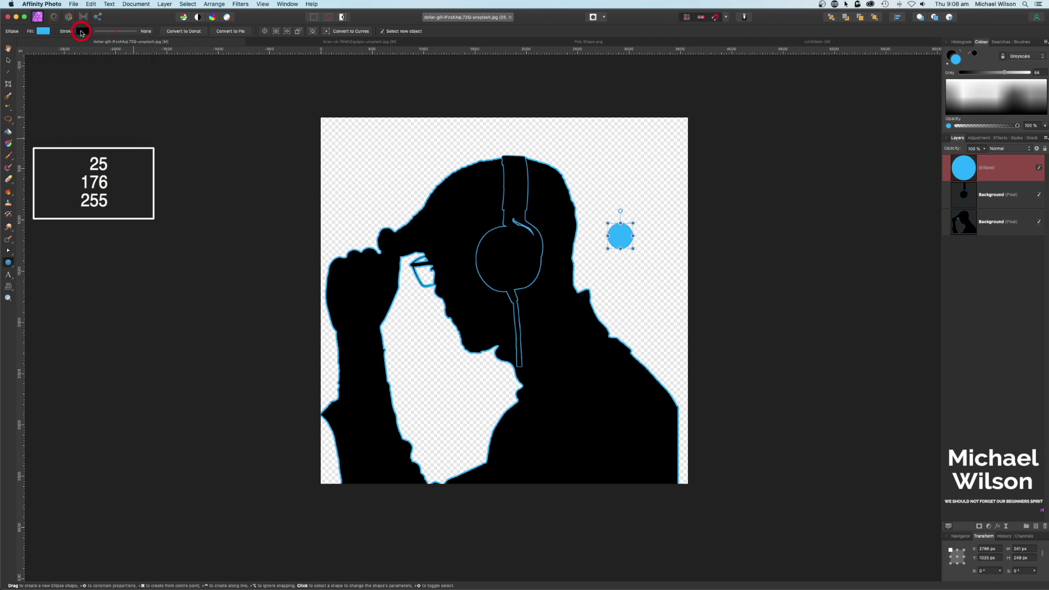
Step: Give the dot a white stroke about 4.5 pt wide
{"action": "left_click", "coordinate": [80, 30]}
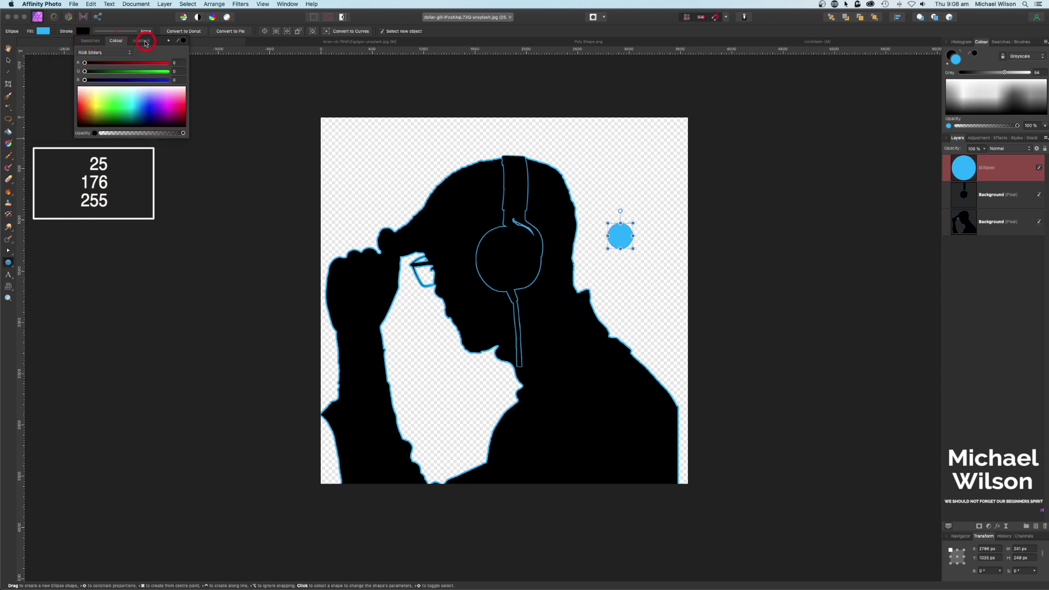
{"action": "left_click", "coordinate": [91, 42]}
{"action": "left_click", "coordinate": [181, 64]}
{"action": "left_click", "coordinate": [128, 32]}
{"action": "left_click", "coordinate": [135, 33]}
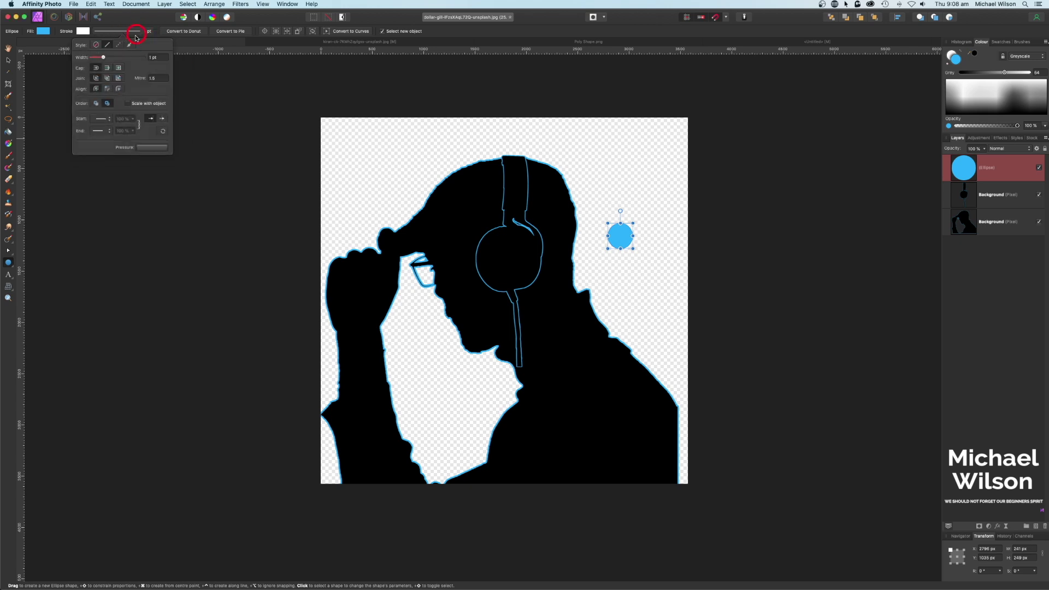
{"action": "left_click_drag", "start_coordinate": [103, 59], "coordinate": [107, 57]}
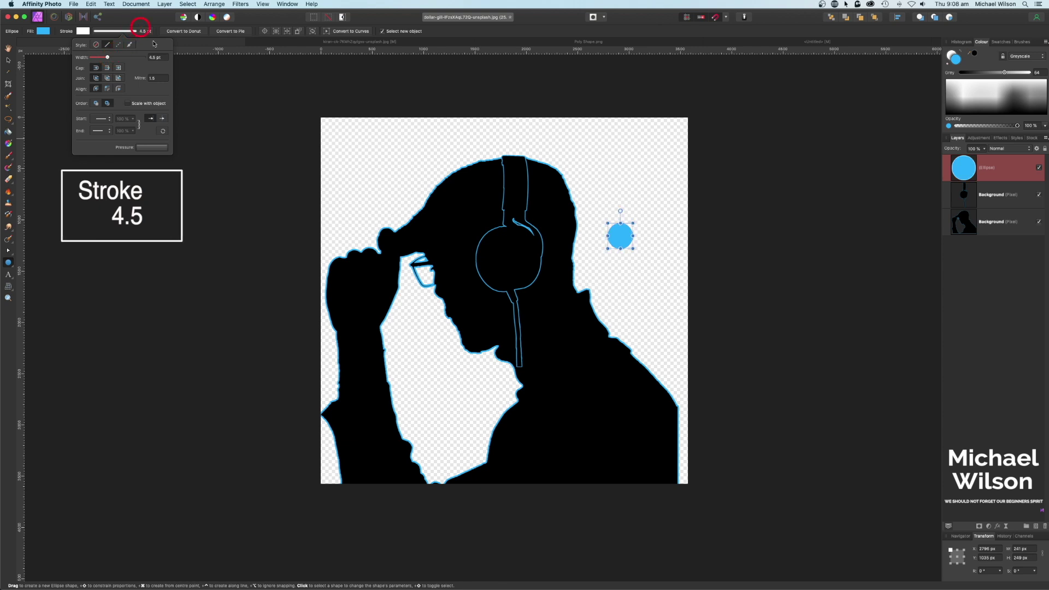
Step: Move the dot onto the ear cup, widen its stroke to 14 pt and nest it in the headphones layer
{"action": "left_click", "coordinate": [9, 62]}
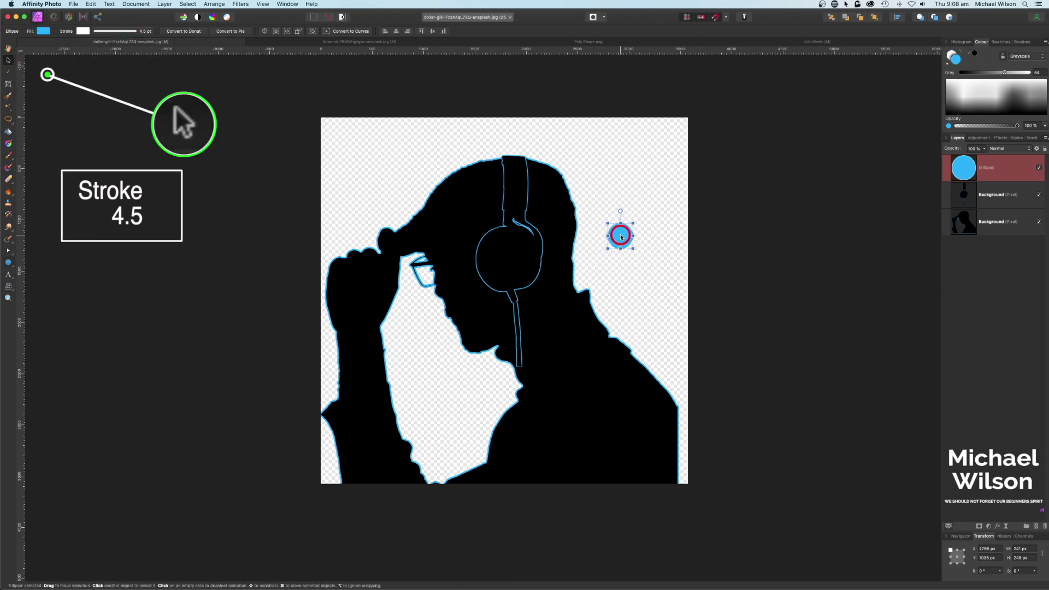
{"action": "left_click_drag", "start_coordinate": [622, 236], "coordinate": [509, 255]}
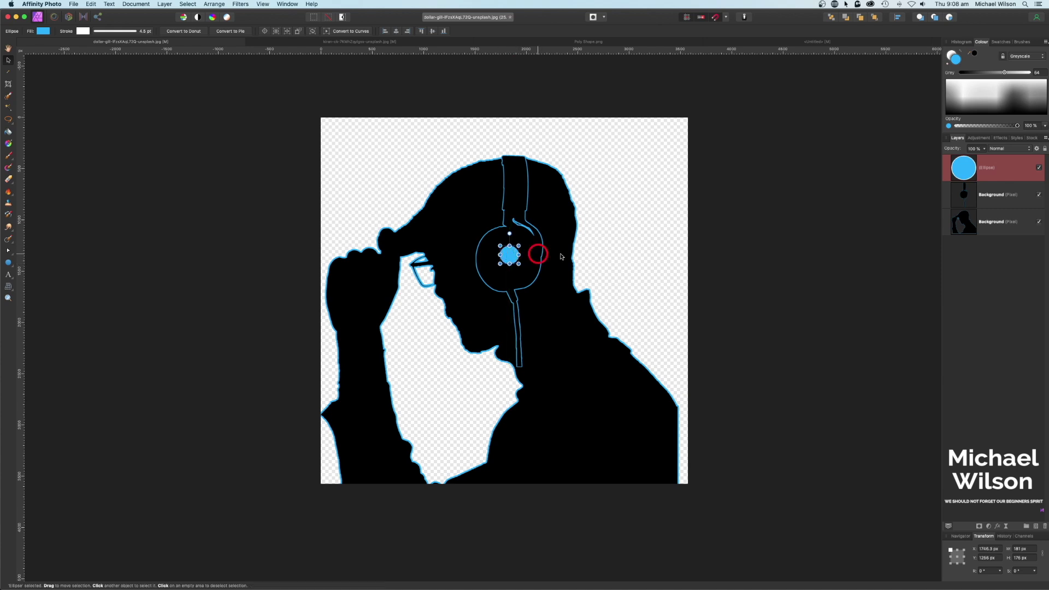
{"action": "left_click", "coordinate": [105, 31]}
{"action": "left_click_drag", "start_coordinate": [108, 58], "coordinate": [116, 59]}
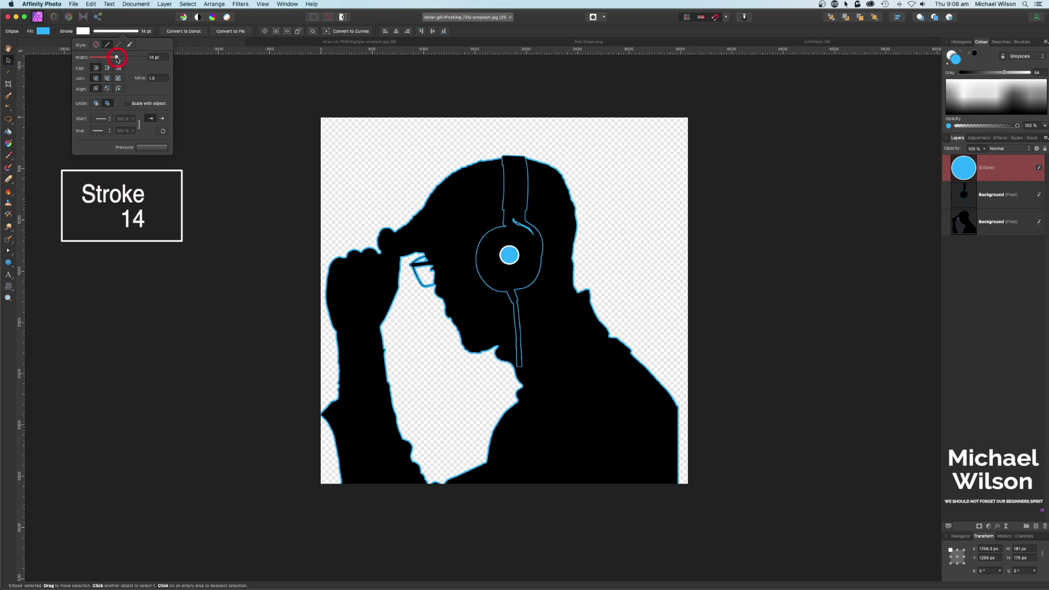
{"action": "left_click", "coordinate": [274, 120]}
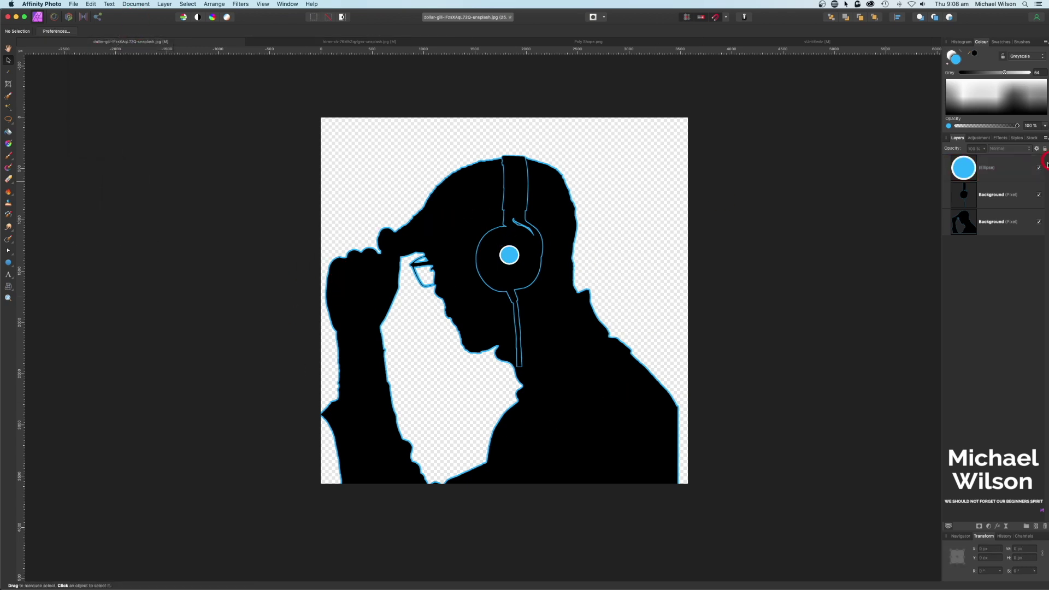
{"action": "left_click_drag", "start_coordinate": [995, 171], "coordinate": [1010, 208]}
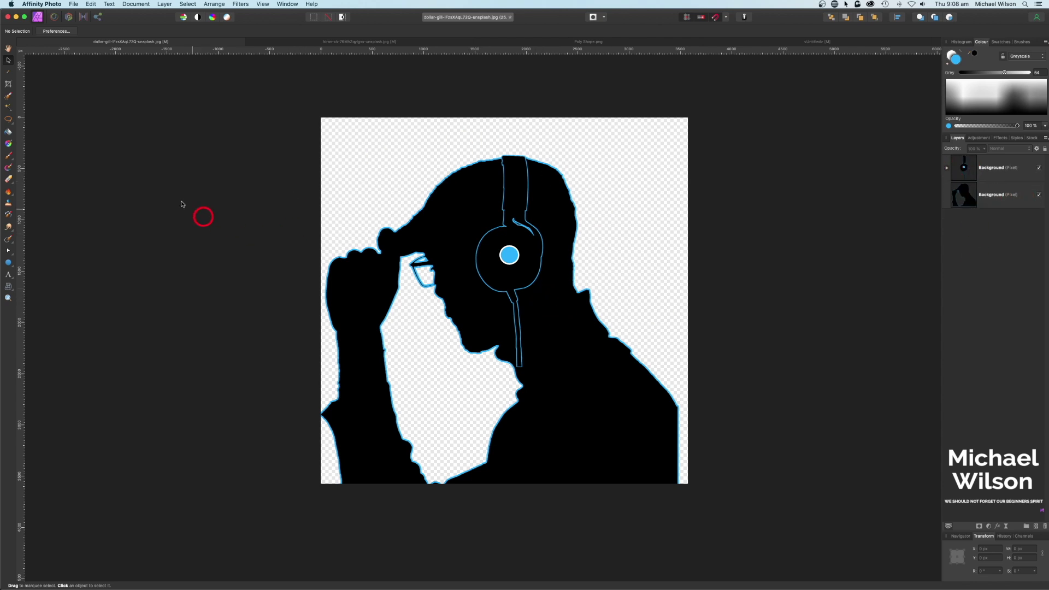
{"action": "left_click", "coordinate": [631, 43]}
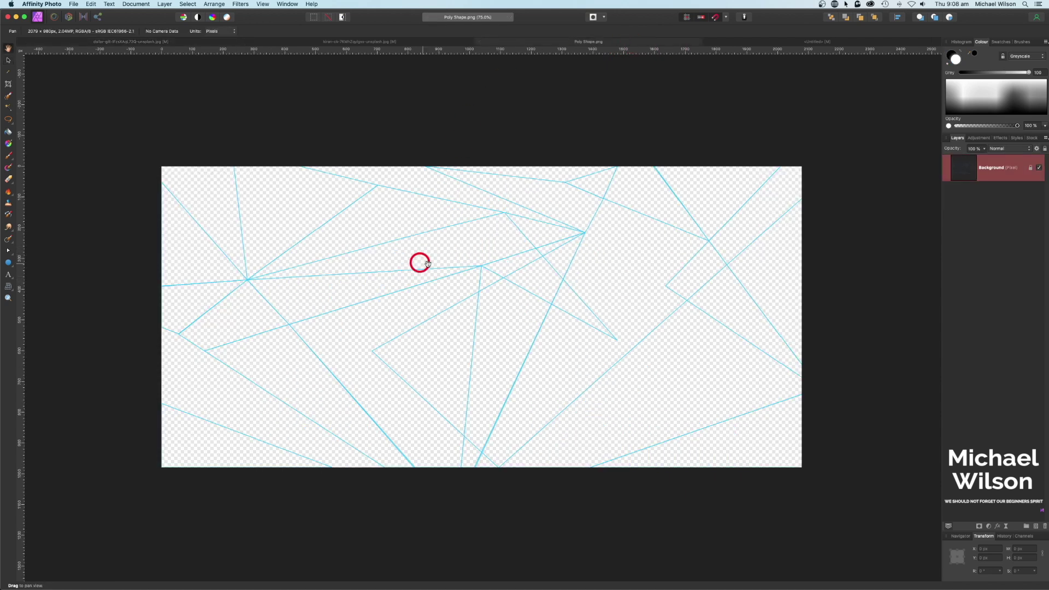
Step: In the Untitled document, draw another triangle with a light-blue stroke and 0 fill opacity
{"action": "left_click", "coordinate": [762, 43]}
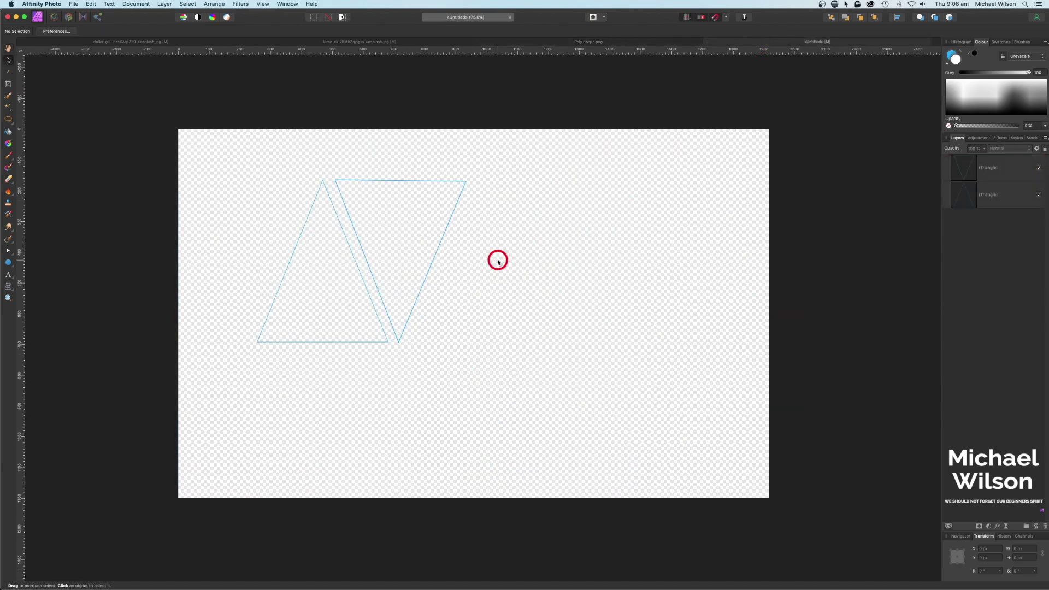
{"action": "left_click", "coordinate": [15, 269]}
{"action": "left_click_drag", "start_coordinate": [14, 269], "coordinate": [46, 297]}
{"action": "mouse_move", "coordinate": [551, 206]}
{"action": "left_mouse_down"}
{"action": "mouse_move", "coordinate": [447, 373]}
{"action": "mouse_move", "coordinate": [426, 375]}
{"action": "left_mouse_up"}
{"action": "left_click", "coordinate": [77, 31]}
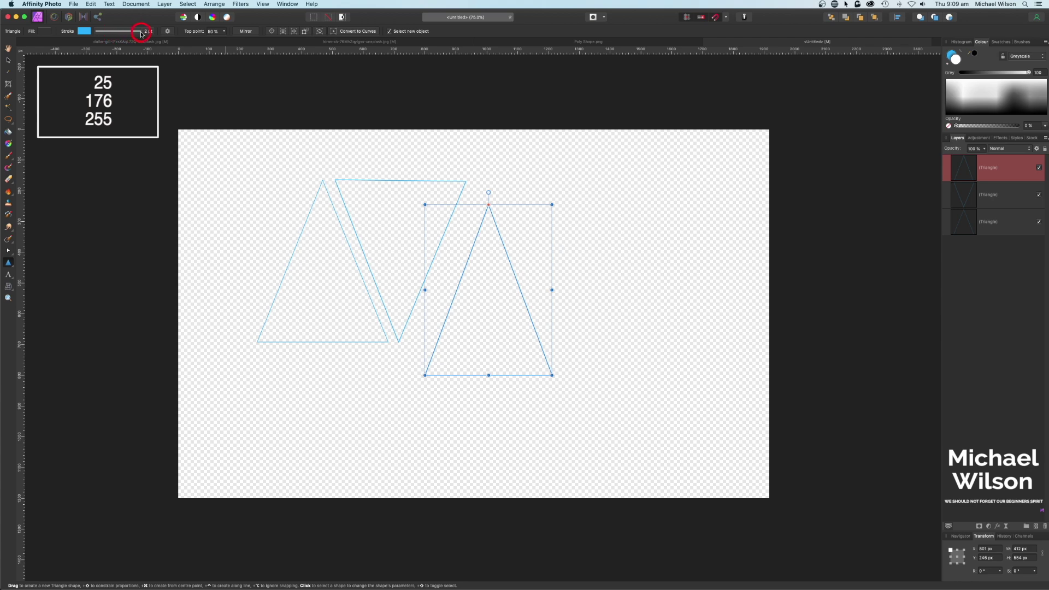
{"action": "left_click", "coordinate": [51, 33]}
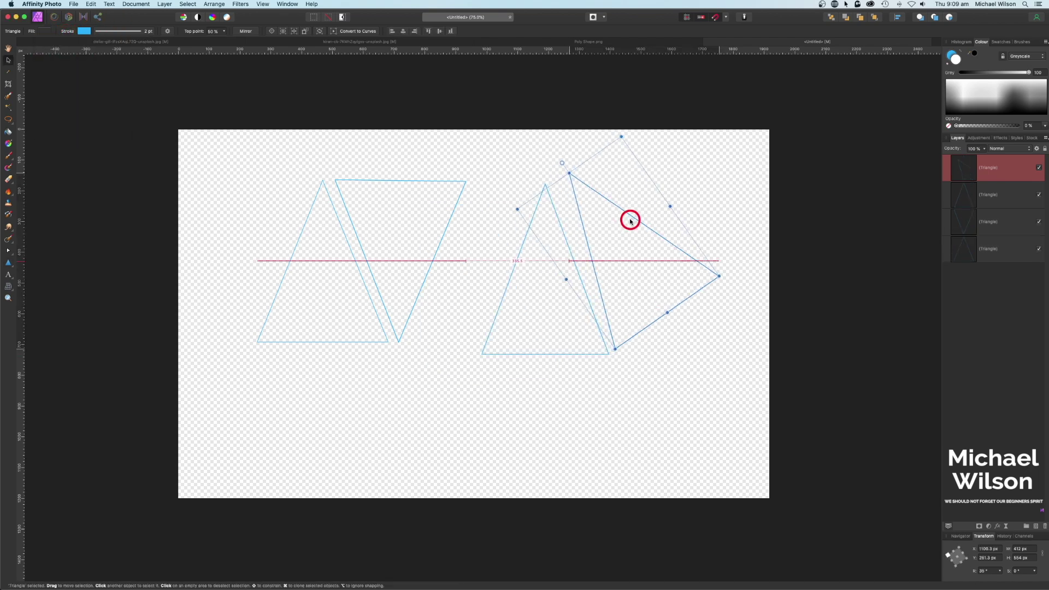
Step: Rotate a copy of the triangle to about 43°, then return to Poly Shape.png
{"action": "left_click_drag", "start_coordinate": [628, 219], "coordinate": [609, 206]}
{"action": "left_click_drag", "start_coordinate": [552, 160], "coordinate": [544, 167]}
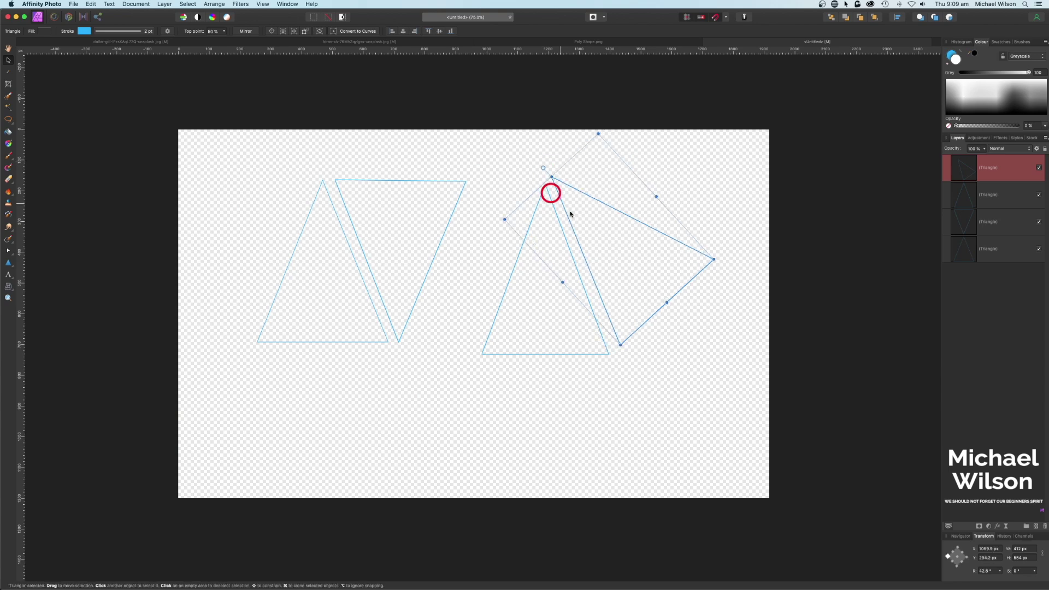
{"action": "left_click", "coordinate": [629, 44]}
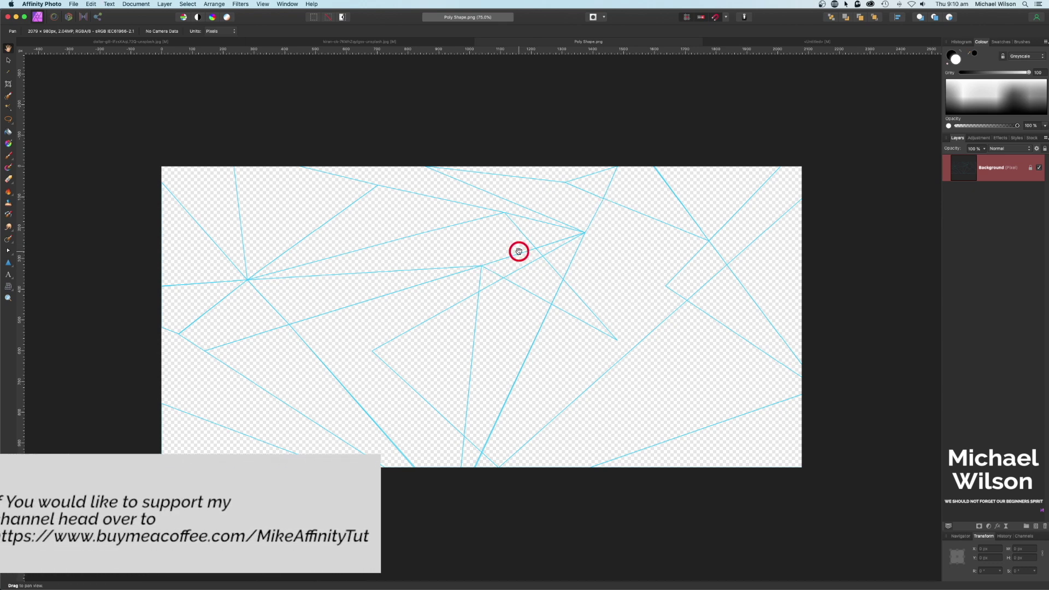
Step: Paste the poly-line pattern into the silhouette document and clip it inside the headphones group
{"action": "left_click", "coordinate": [179, 42]}
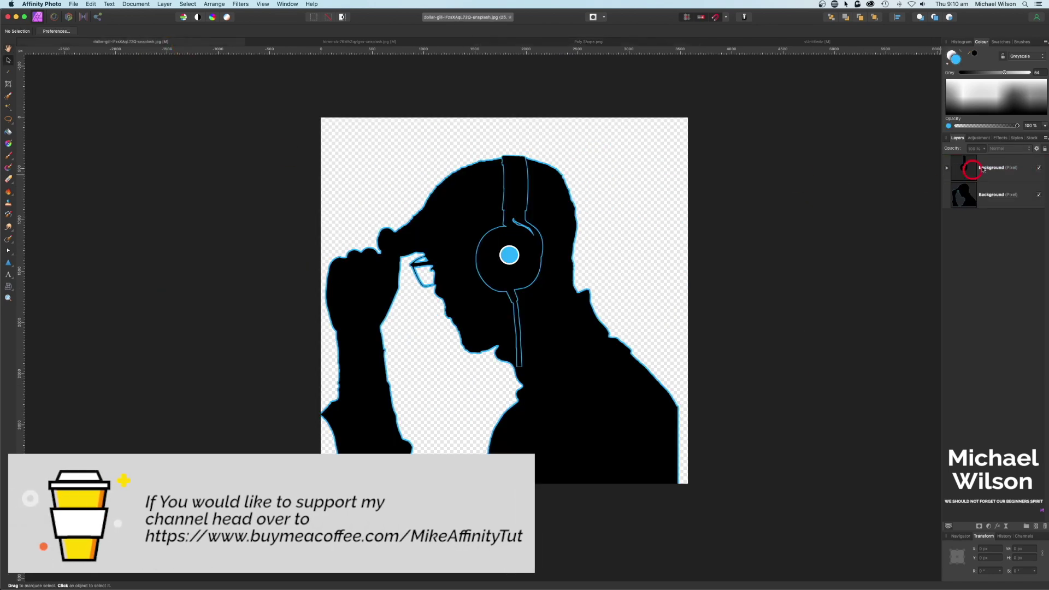
{"action": "key", "text": "super+v"}
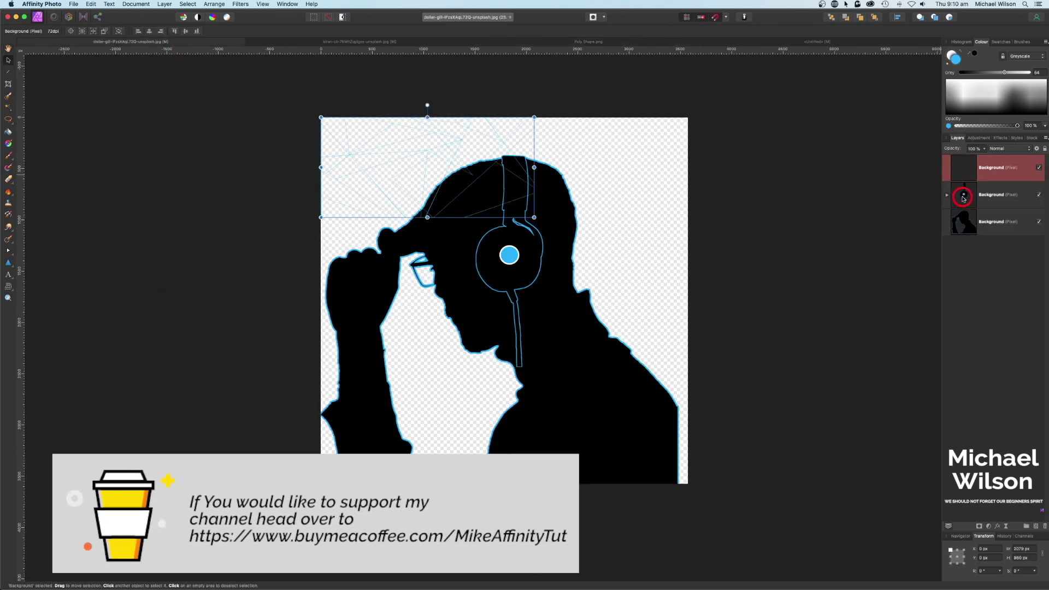
{"action": "left_click", "coordinate": [948, 196]}
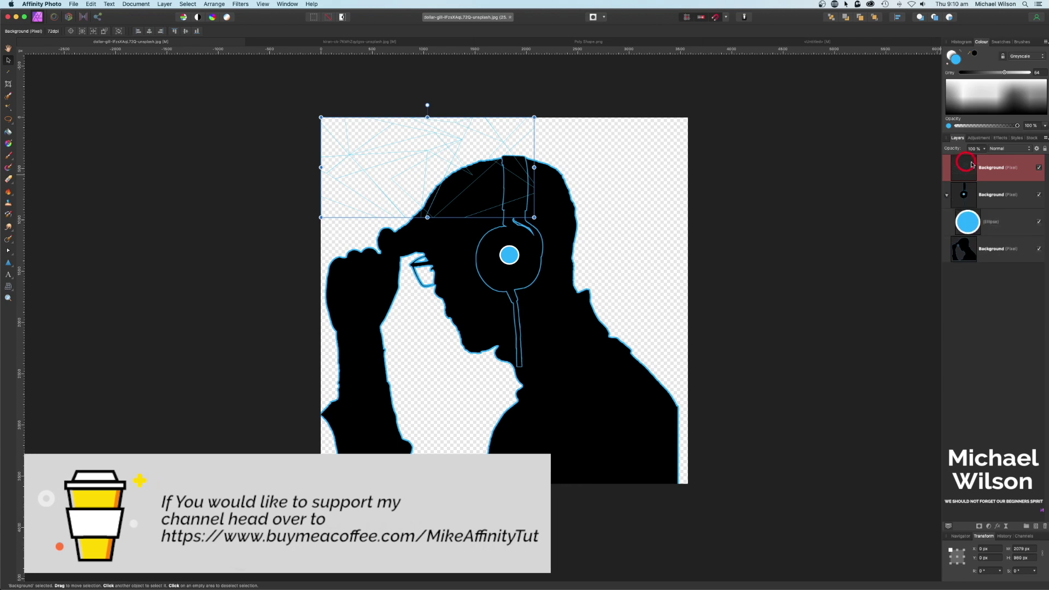
{"action": "left_click", "coordinate": [996, 172]}
{"action": "left_click_drag", "start_coordinate": [996, 173], "coordinate": [998, 199]}
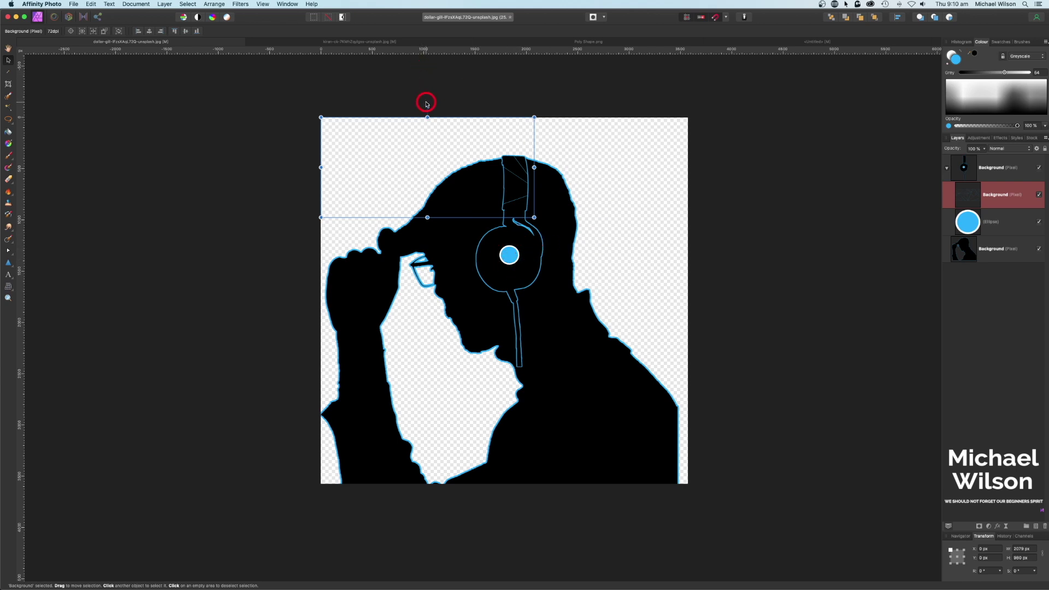
Step: Rotate the poly lines -90° and move them over the headphone strap
{"action": "key", "text": "shift"}
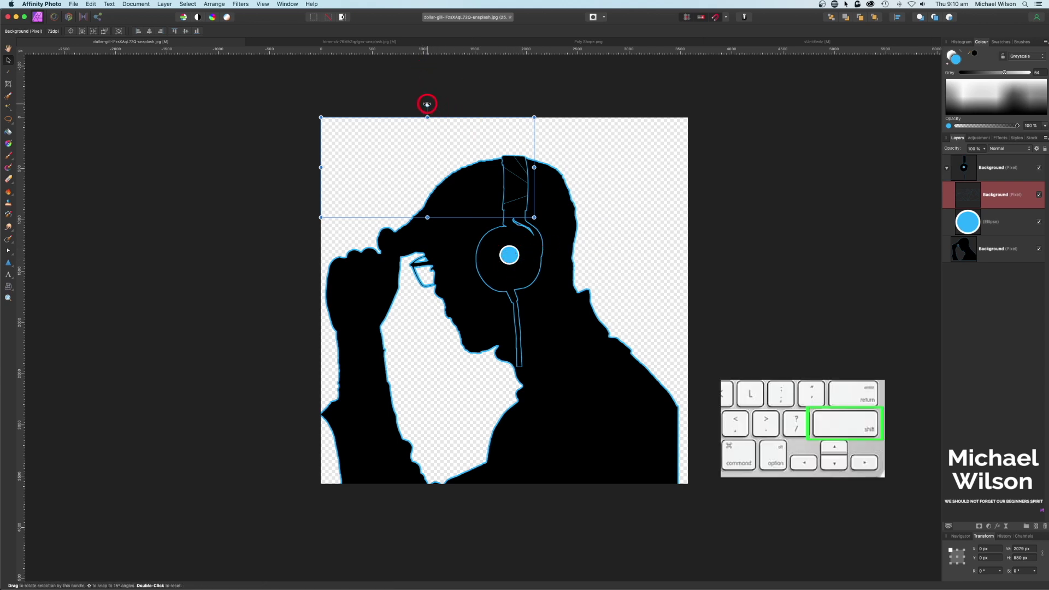
{"action": "left_click_drag", "start_coordinate": [428, 104], "coordinate": [487, 166]}
{"action": "left_click_drag", "start_coordinate": [440, 143], "coordinate": [516, 234]}
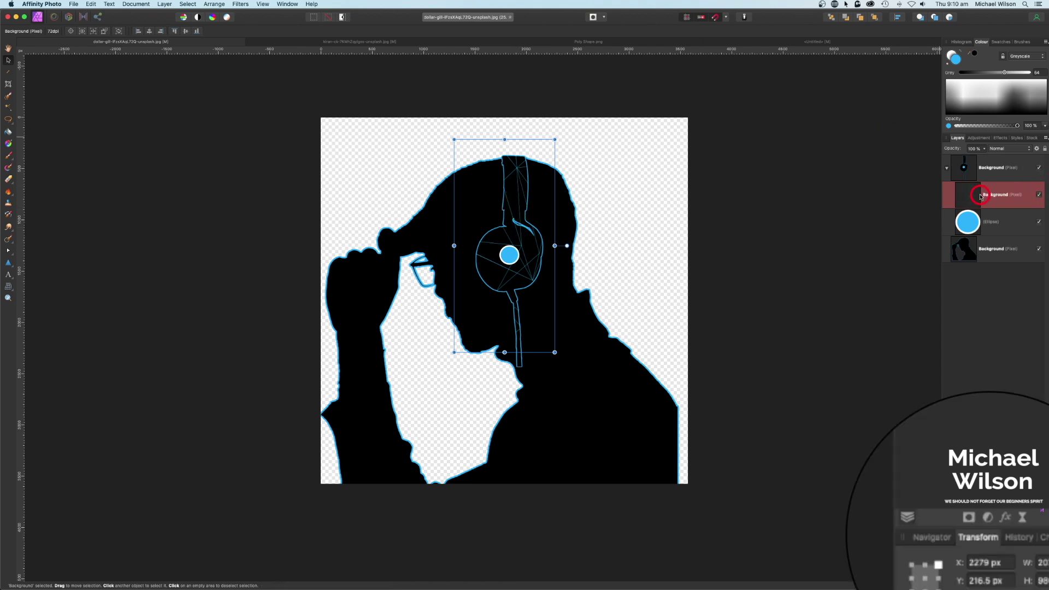
Step: Add an Outline effect in RGB 25, 176, 255 with about 1.4 px radius to the poly lines
{"action": "left_click", "coordinate": [1008, 519]}
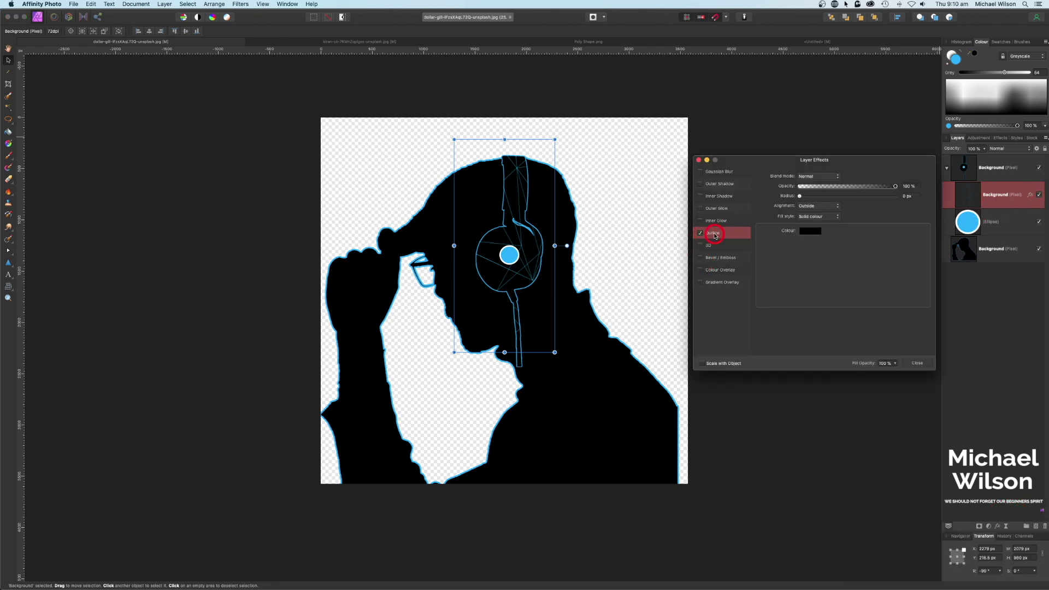
{"action": "left_click", "coordinate": [814, 232]}
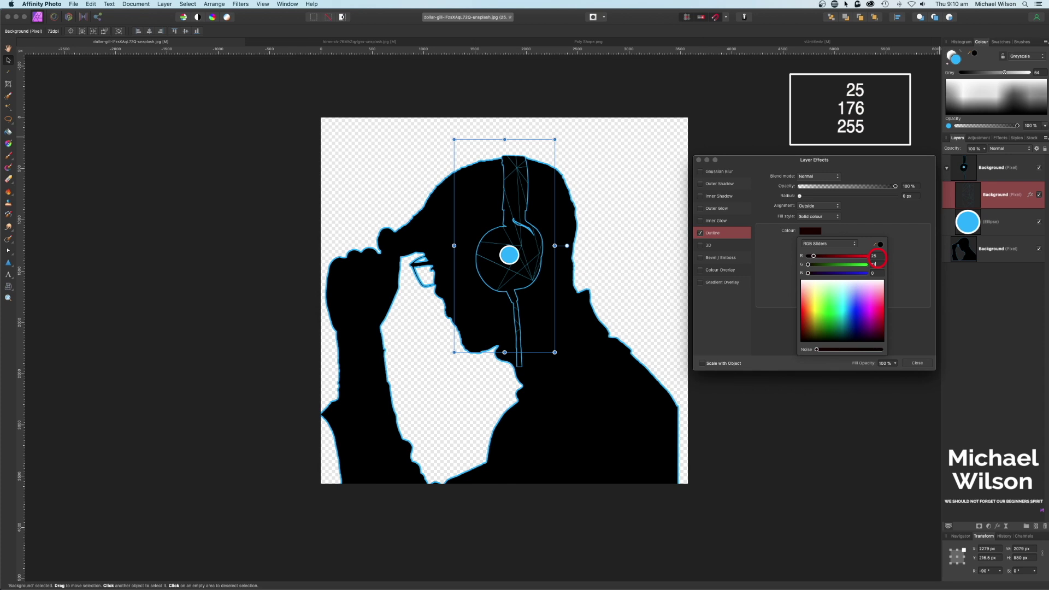
{"action": "key", "text": "Tab"}
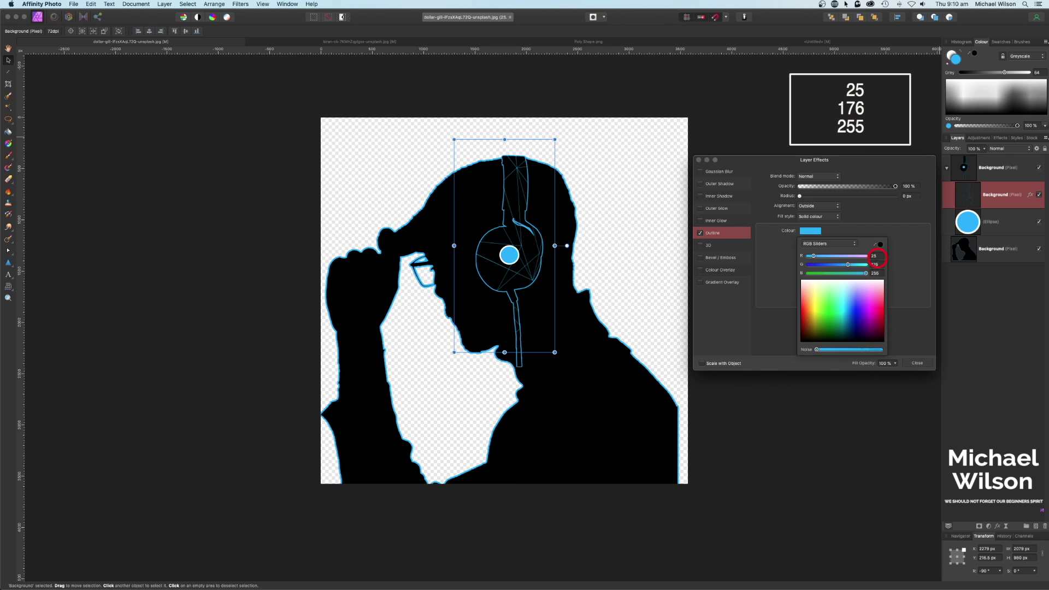
{"action": "left_click", "coordinate": [799, 196]}
{"action": "left_click_drag", "start_coordinate": [800, 196], "coordinate": [823, 201]}
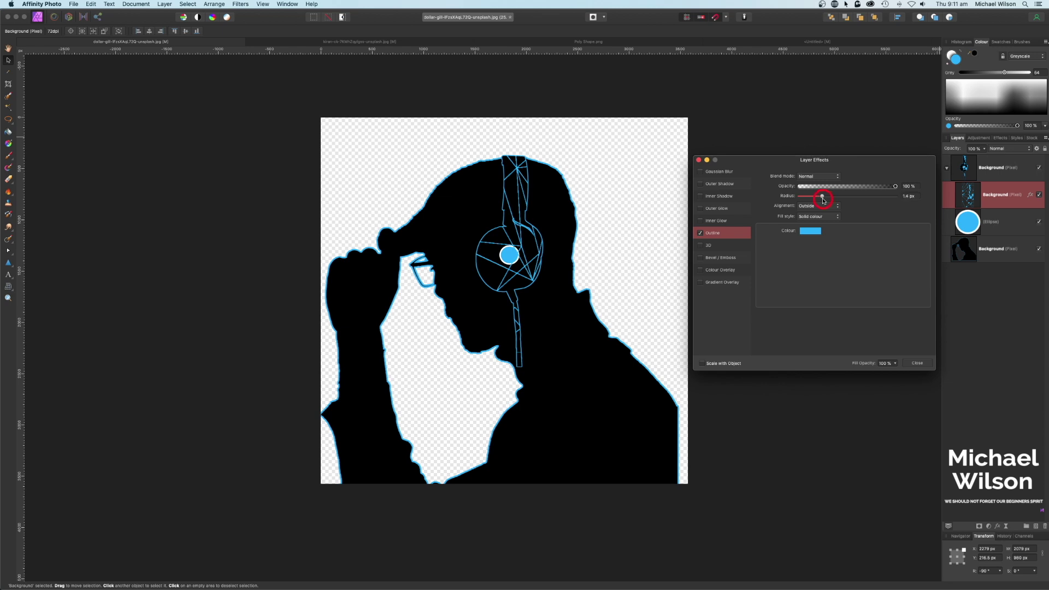
{"action": "left_click", "coordinate": [831, 253]}
{"action": "left_click_drag", "start_coordinate": [823, 200], "coordinate": [823, 198]}
{"action": "left_click", "coordinate": [512, 193]}
{"action": "left_click_drag", "start_coordinate": [825, 198], "coordinate": [823, 198]}
Step: Duplicate the outlined poly-line layer, clip it inside the silhouette body and move it over the face
{"action": "left_click", "coordinate": [919, 364]}
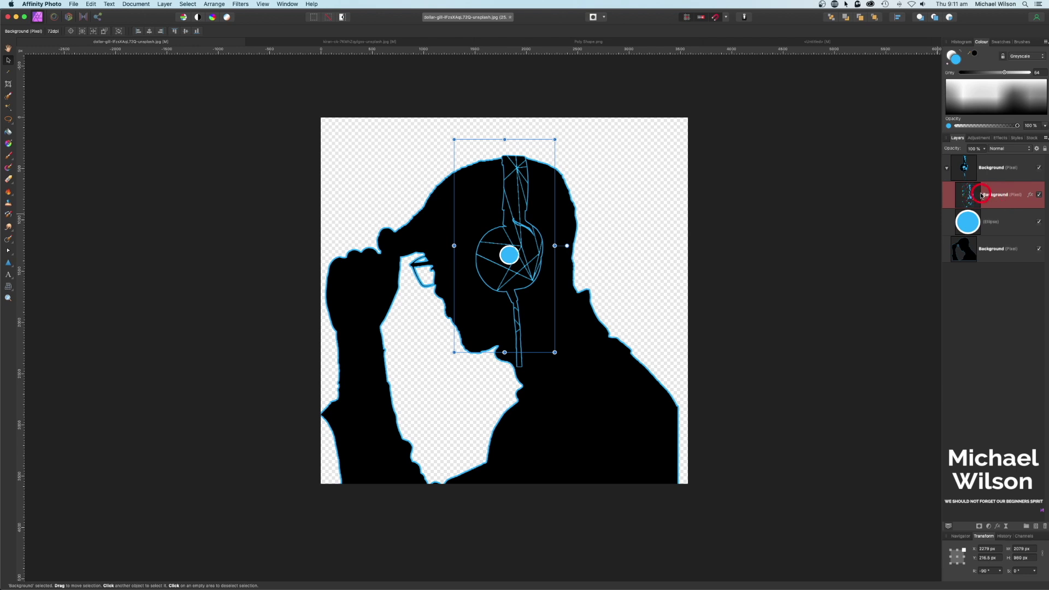
{"action": "key", "text": "super+j"}
{"action": "left_click_drag", "start_coordinate": [971, 201], "coordinate": [1018, 278]}
{"action": "left_click_drag", "start_coordinate": [483, 259], "coordinate": [411, 253]}
Step: Add poly-line copies over the raised arm, stretched to the canvas bottom, and the shoulder
{"action": "key", "text": "super+j"}
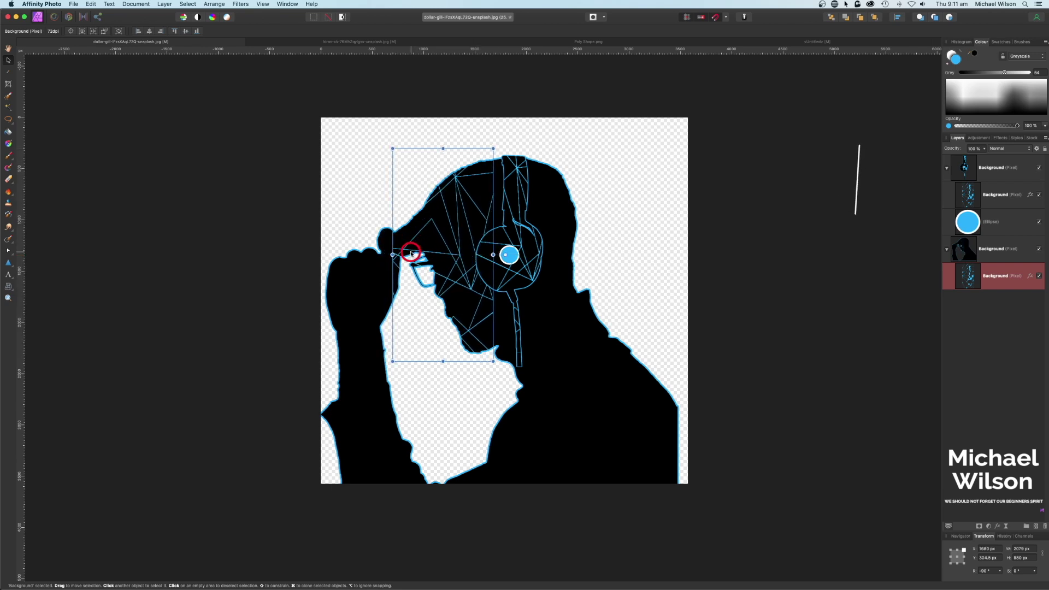
{"action": "left_click", "coordinate": [349, 247]}
{"action": "left_click_drag", "start_coordinate": [361, 250], "coordinate": [384, 332]}
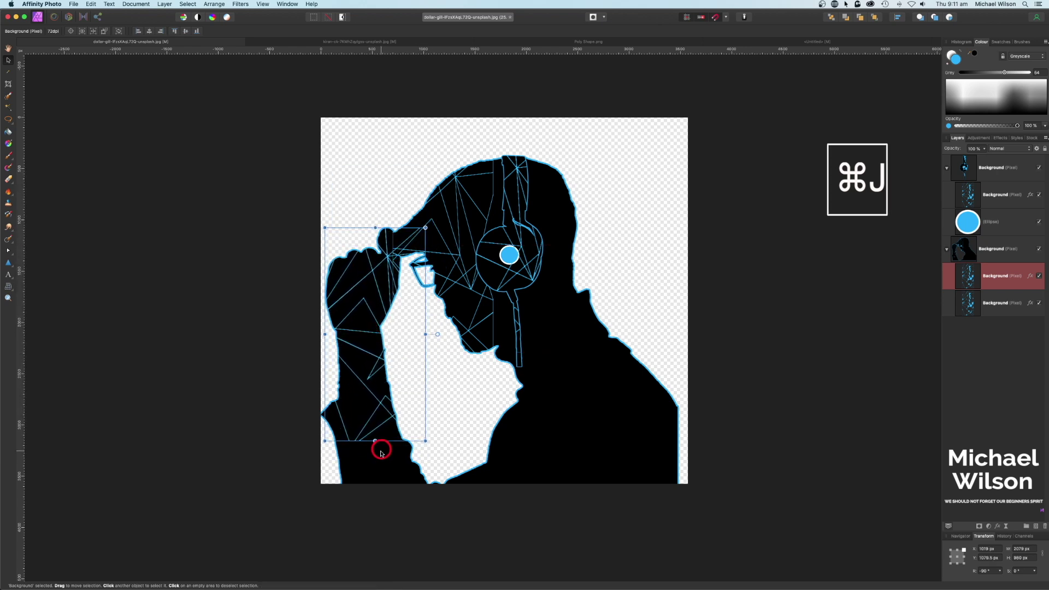
{"action": "left_click_drag", "start_coordinate": [376, 440], "coordinate": [374, 471]}
{"action": "key", "text": "super+j"}
{"action": "left_click_drag", "start_coordinate": [345, 378], "coordinate": [659, 298]}
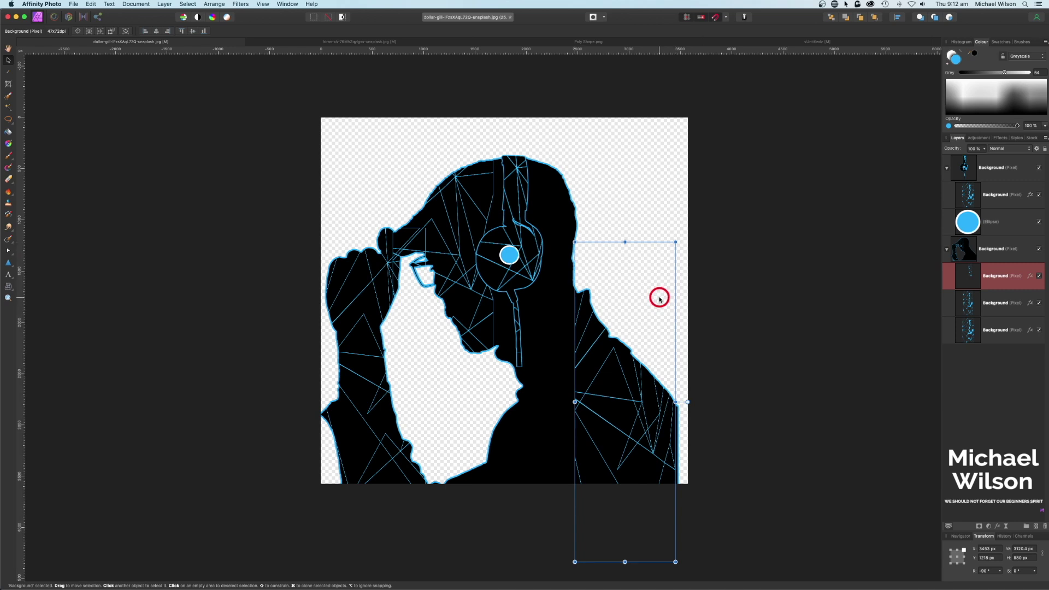
Step: Add more poly-line copies on the right side of the body and over the chest
{"action": "key", "text": "super+j"}
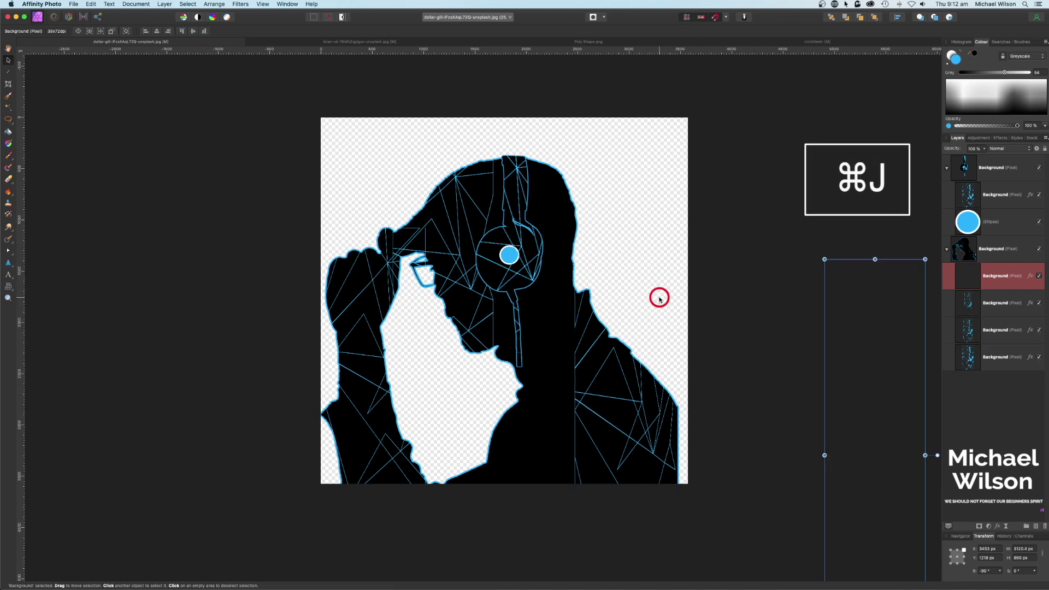
{"action": "left_click_drag", "start_coordinate": [876, 323], "coordinate": [575, 412]}
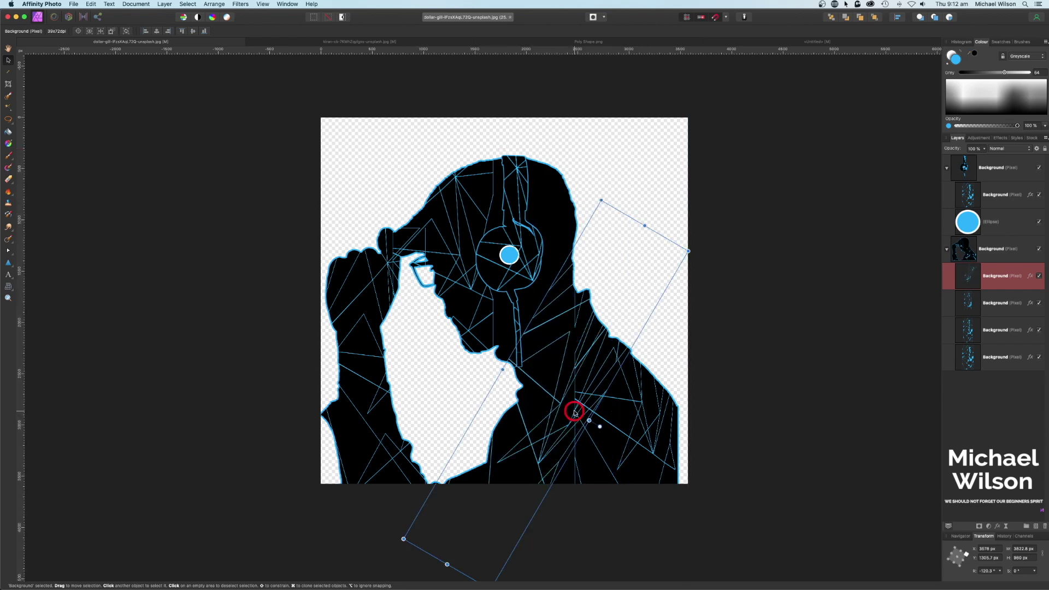
{"action": "key", "text": "super+j"}
{"action": "left_click_drag", "start_coordinate": [588, 250], "coordinate": [583, 252]}
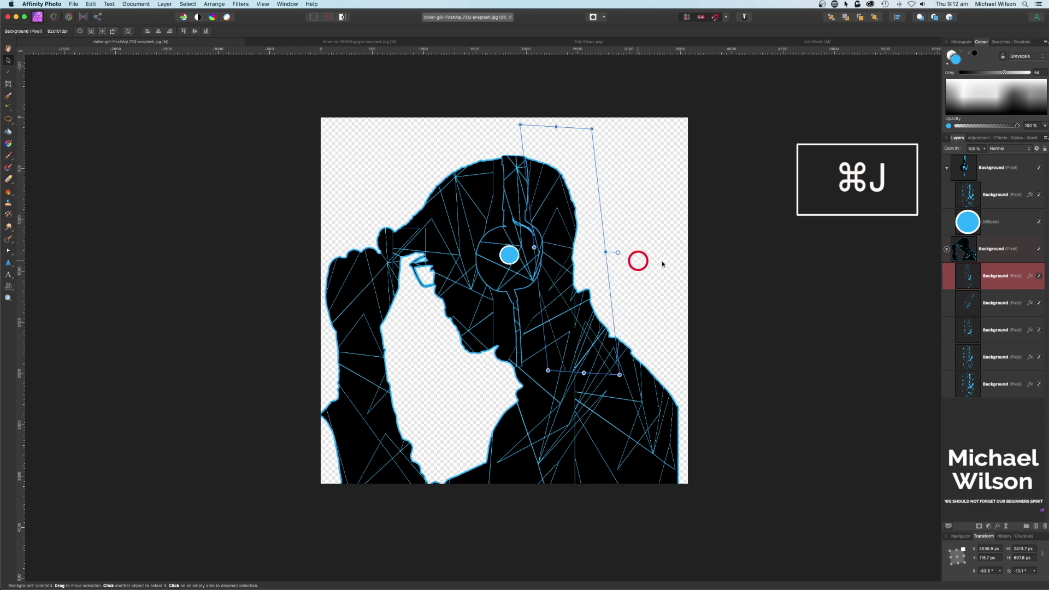
{"action": "left_click", "coordinate": [637, 258]}
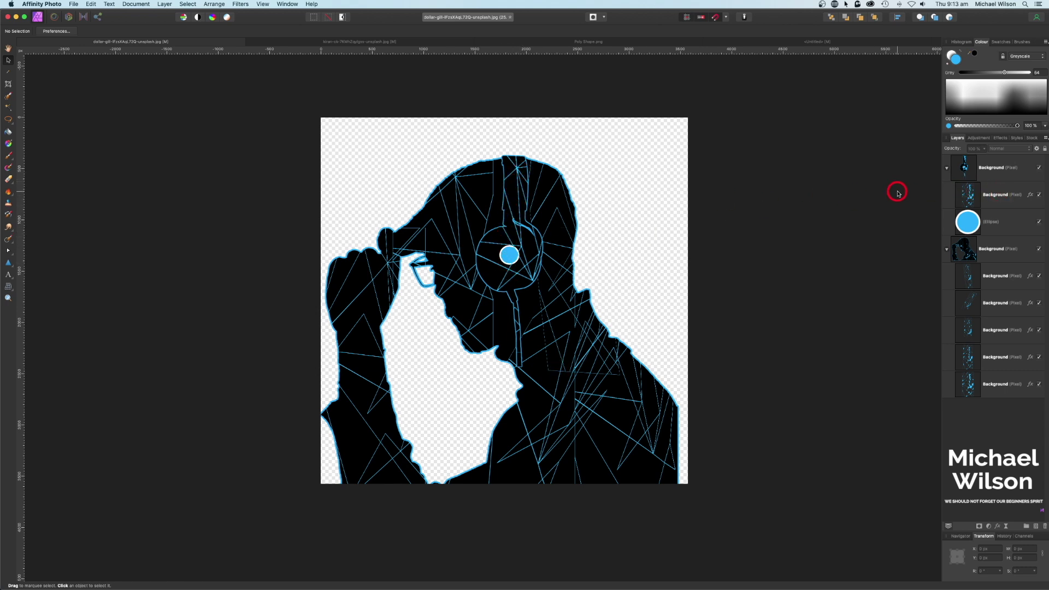
Step: Nest an HSL Shift adjustment in the line layer with Hue Shift 38.1°
{"action": "left_click", "coordinate": [970, 195]}
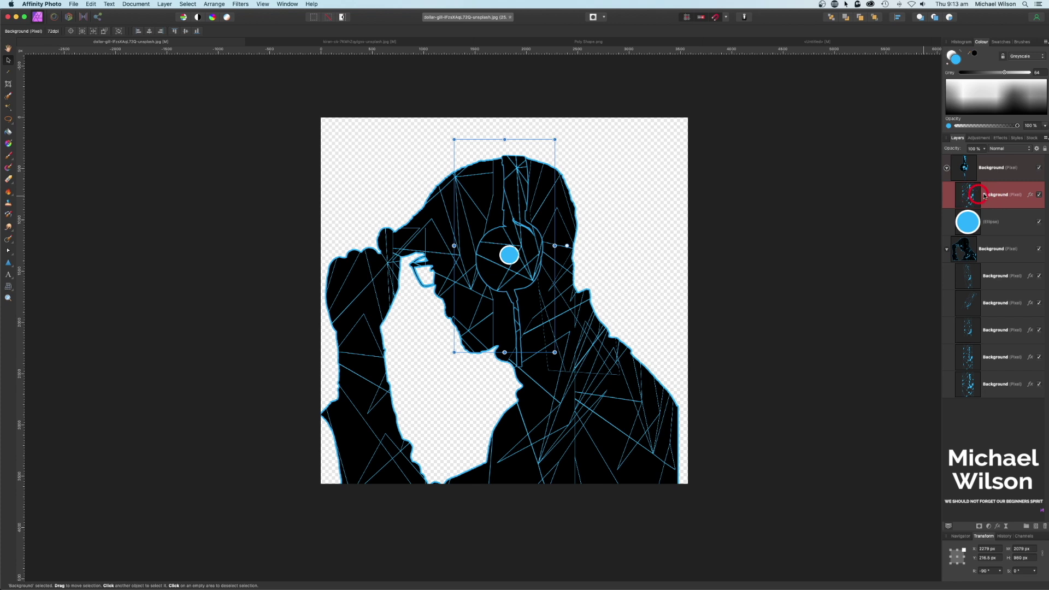
{"action": "left_click", "coordinate": [990, 527]}
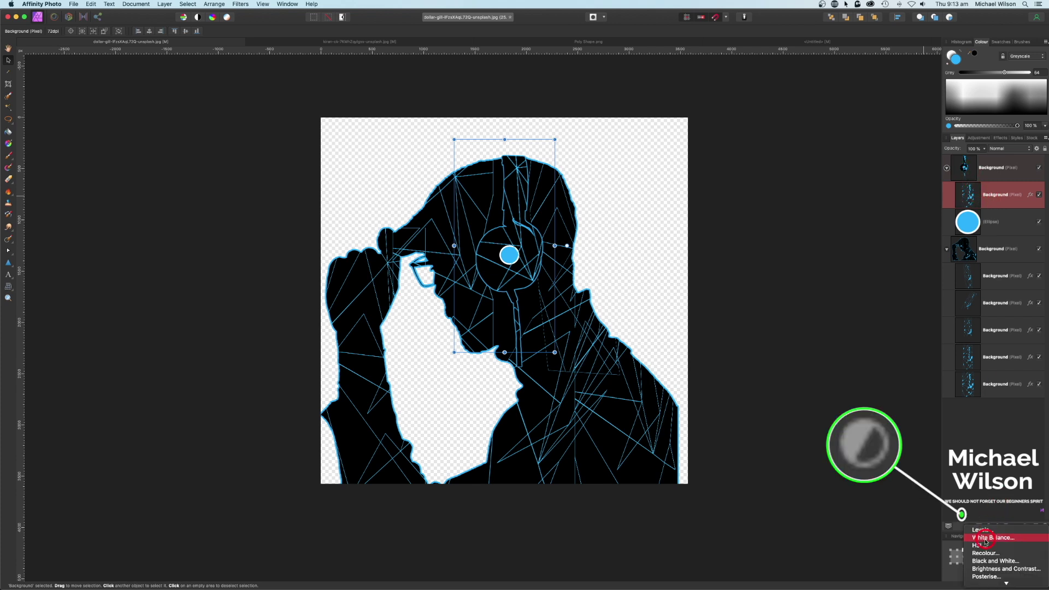
{"action": "left_click", "coordinate": [980, 545]}
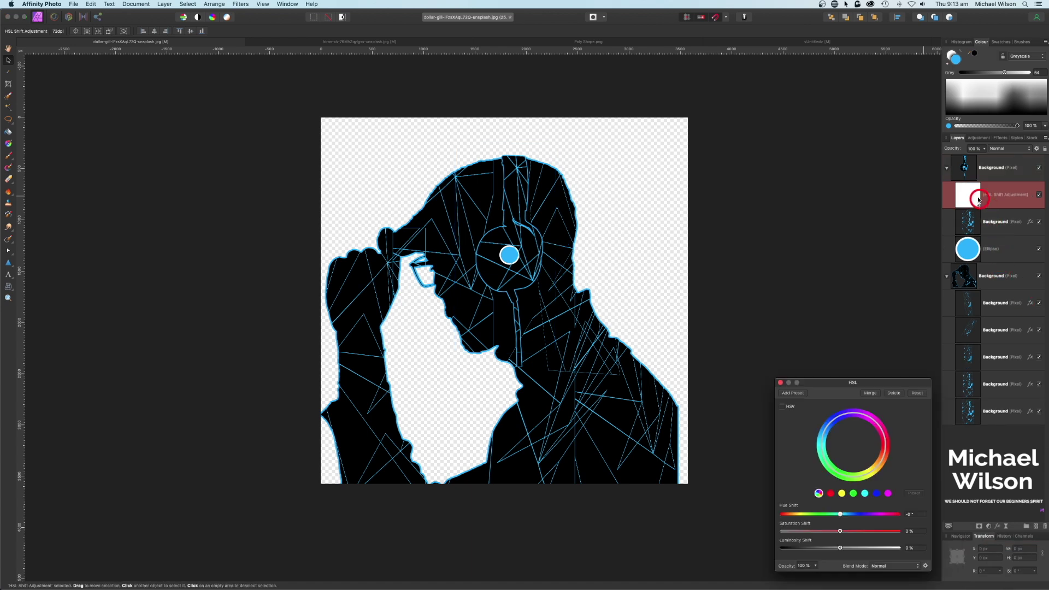
{"action": "left_click_drag", "start_coordinate": [993, 223], "coordinate": [1018, 234]}
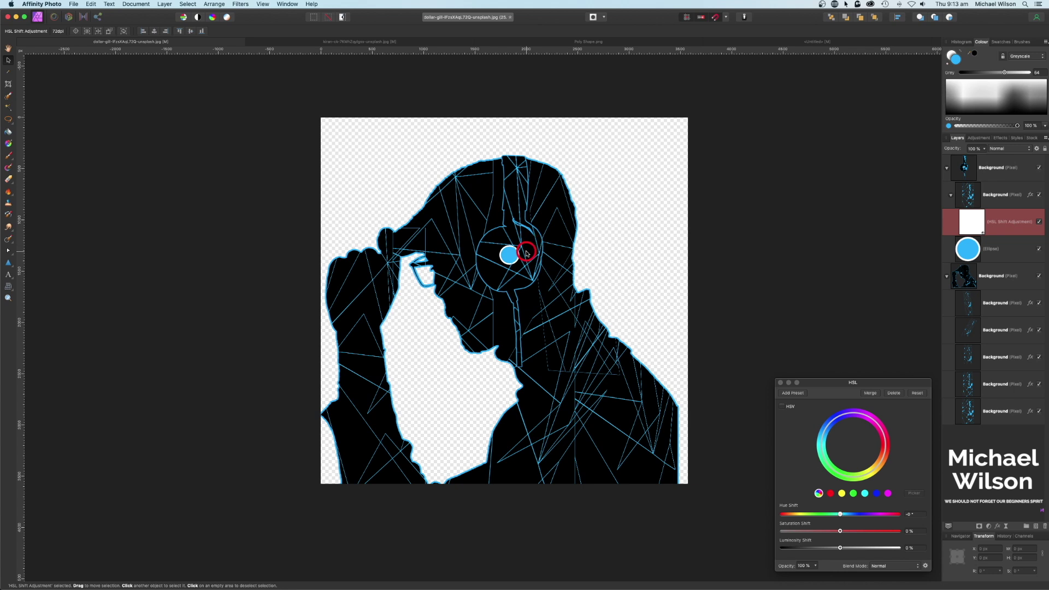
{"action": "left_click_drag", "start_coordinate": [900, 383], "coordinate": [865, 203]}
{"action": "left_click_drag", "start_coordinate": [806, 334], "coordinate": [835, 335]}
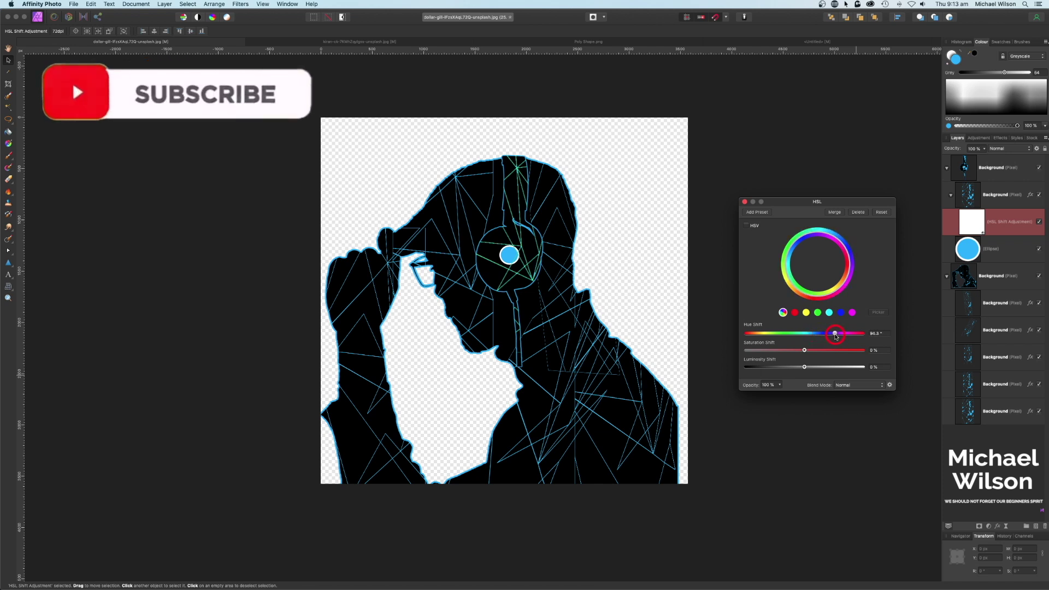
{"action": "left_click", "coordinate": [745, 203]}
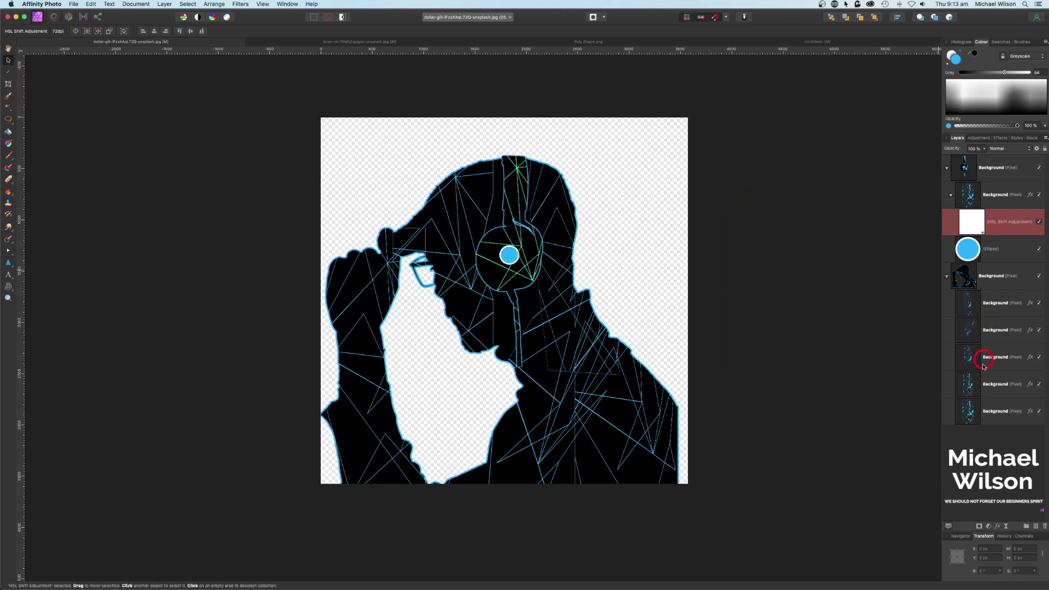
Step: Collapse the Background layer groups in the Layers panel
{"action": "left_click", "coordinate": [994, 222]}
{"action": "left_click", "coordinate": [946, 282]}
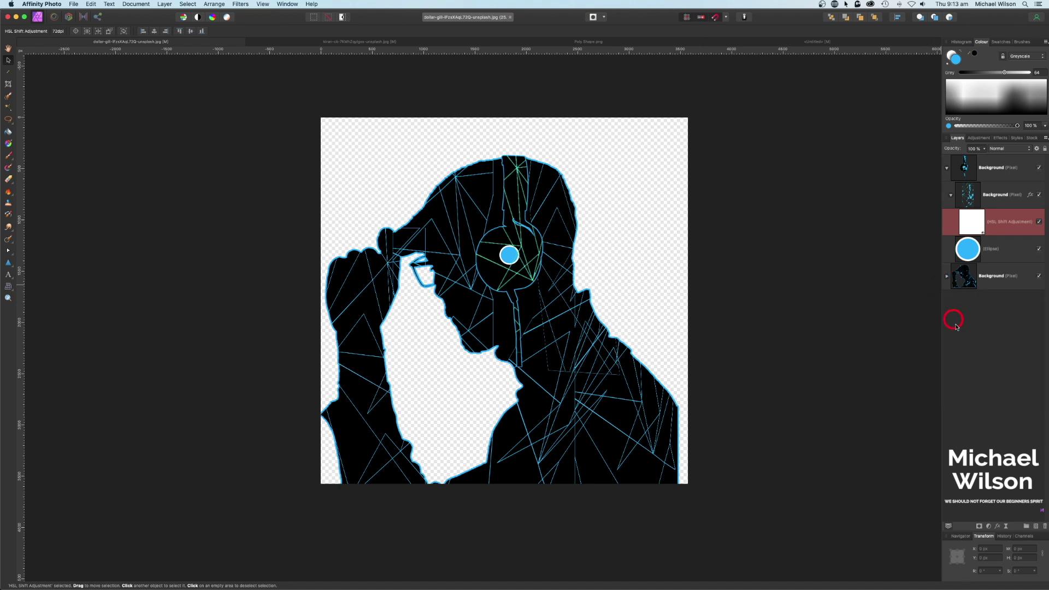
{"action": "left_click", "coordinate": [951, 196]}
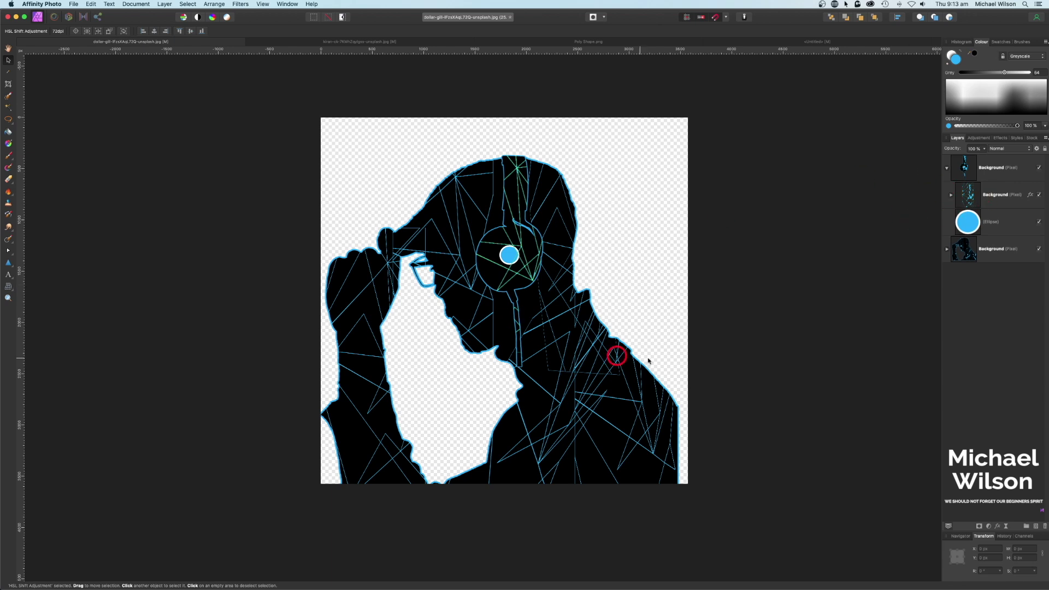
{"action": "left_click", "coordinate": [948, 171]}
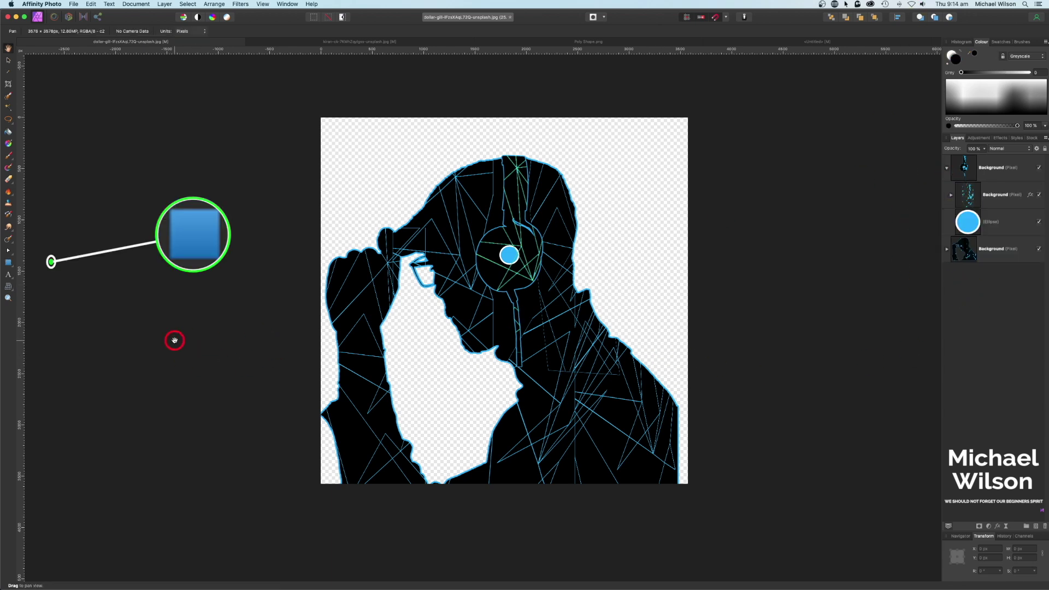
Step: Draw a black rectangle over the whole canvas and move it beneath all other layers
{"action": "left_click", "coordinate": [9, 263]}
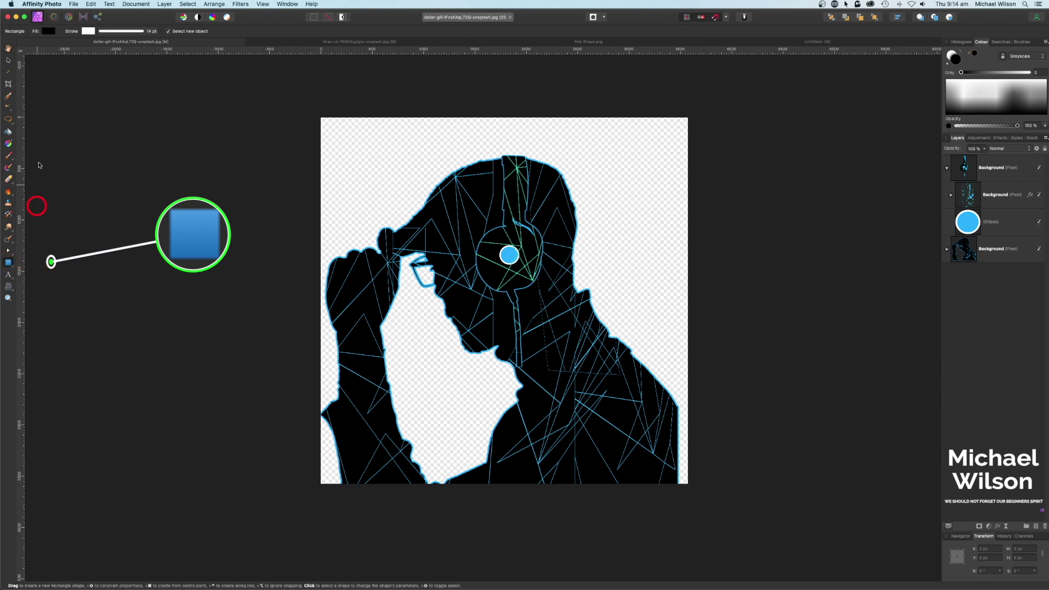
{"action": "left_click", "coordinate": [46, 32]}
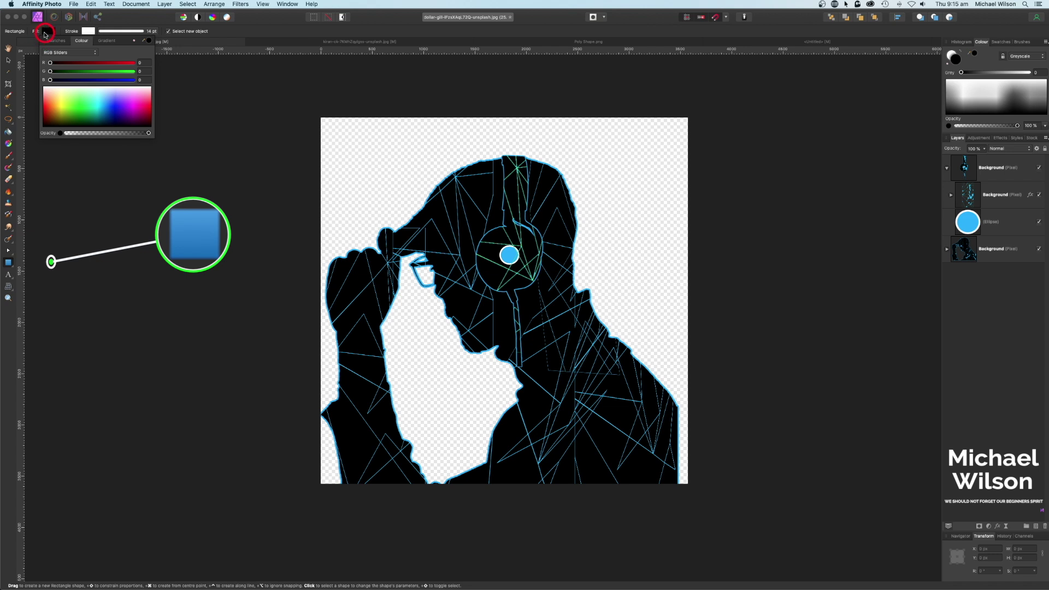
{"action": "left_click", "coordinate": [57, 43]}
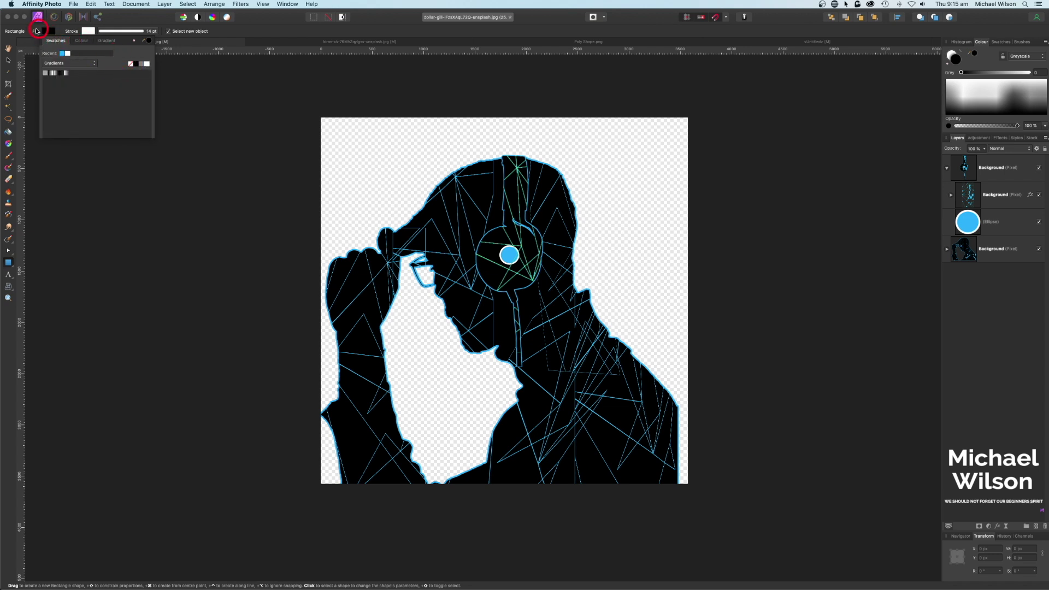
{"action": "left_click_drag", "start_coordinate": [297, 105], "coordinate": [694, 491]}
{"action": "left_click_drag", "start_coordinate": [992, 250], "coordinate": [995, 315]}
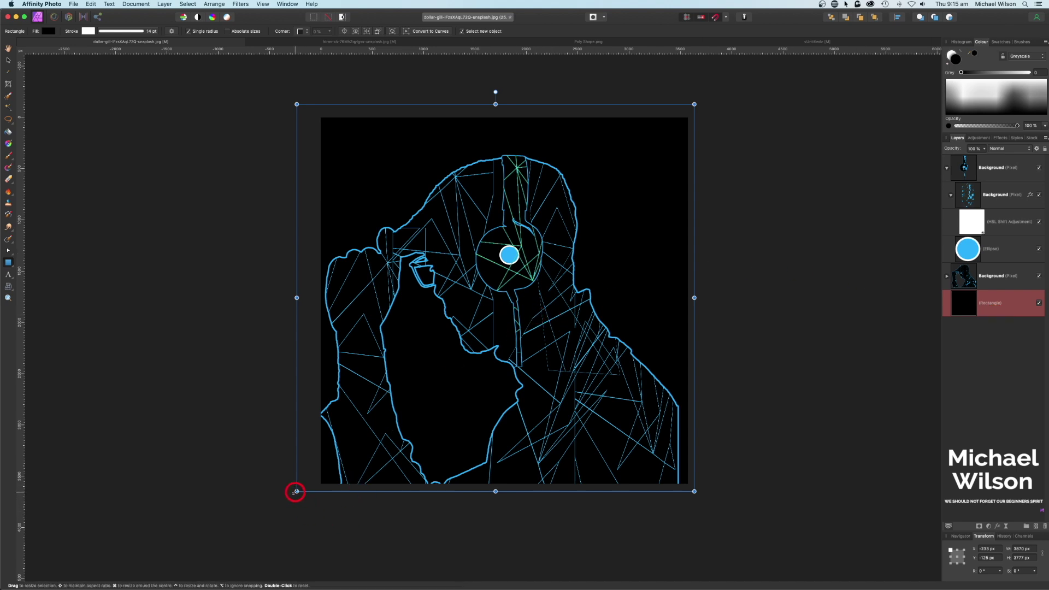
{"action": "key", "text": "Escape"}
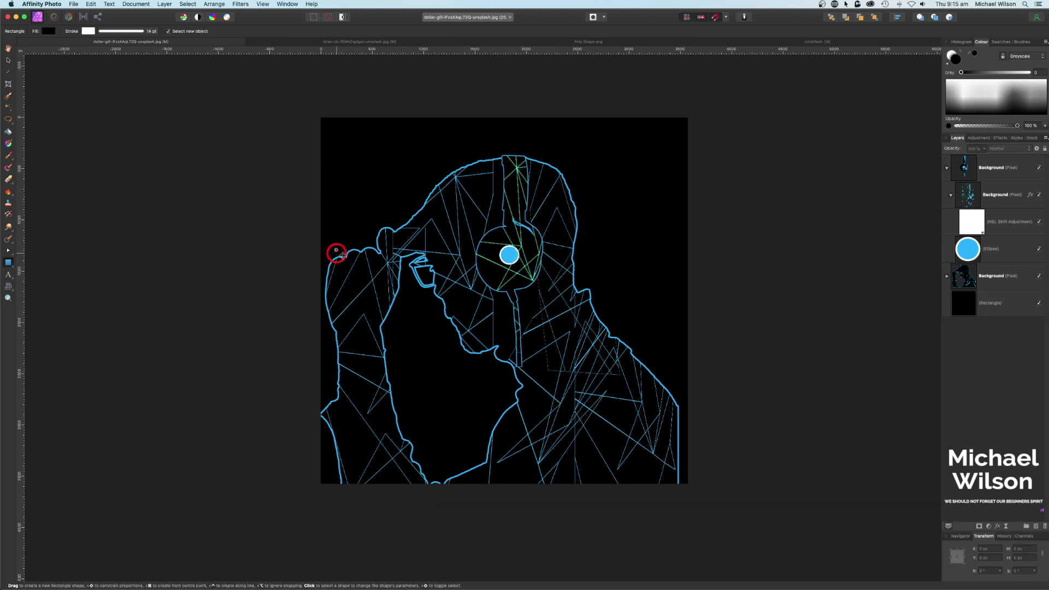
{"action": "key", "text": "h"}
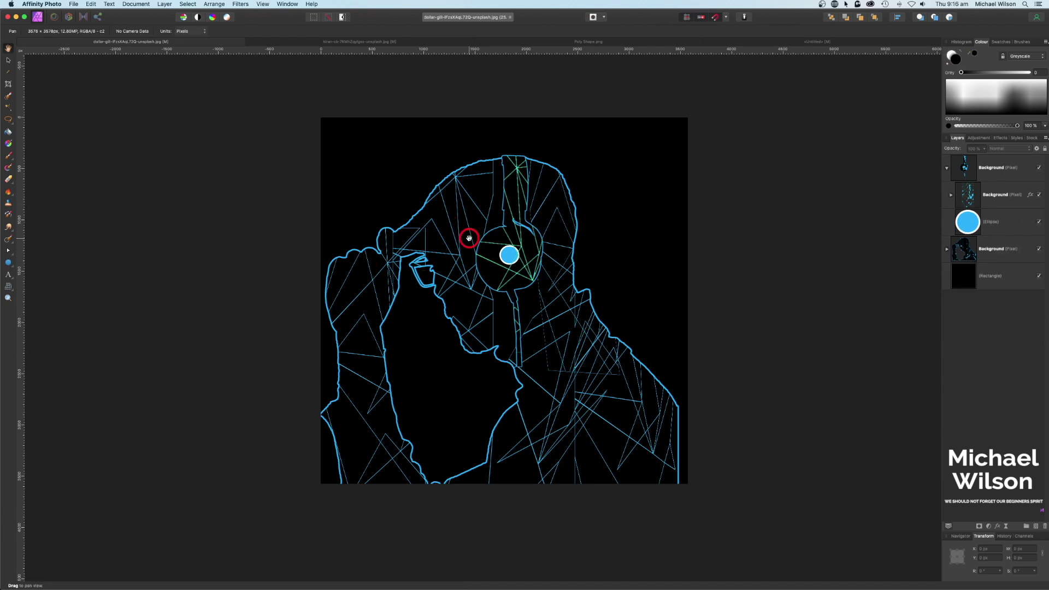
Step: Draw a circle with a 0 pt stroke and fill RGB 25, 176, 255
{"action": "left_click", "coordinate": [11, 265]}
{"action": "left_click_drag", "start_coordinate": [644, 221], "coordinate": [748, 288]}
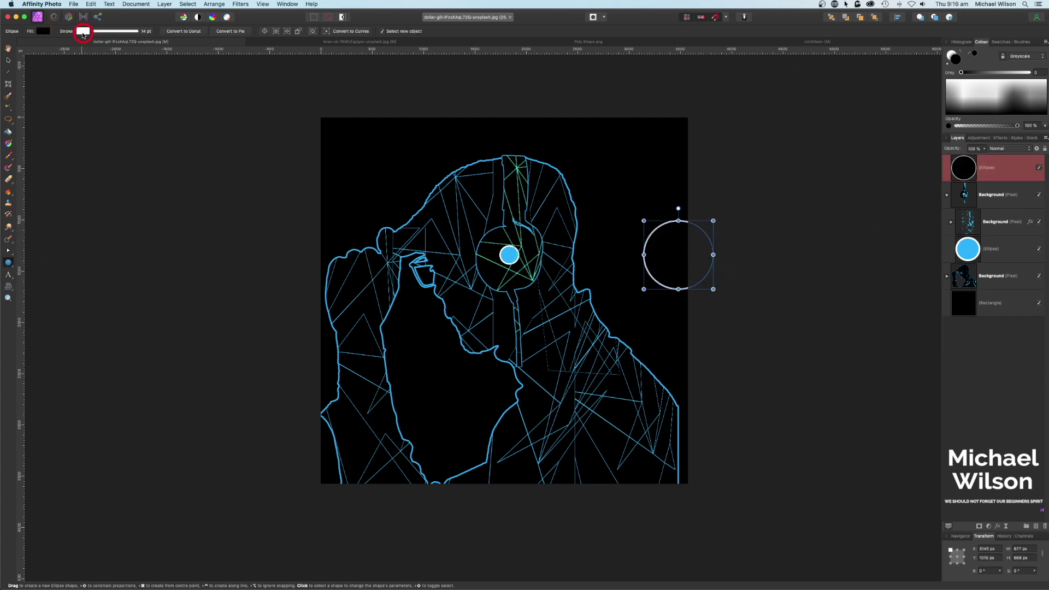
{"action": "left_click", "coordinate": [82, 32]}
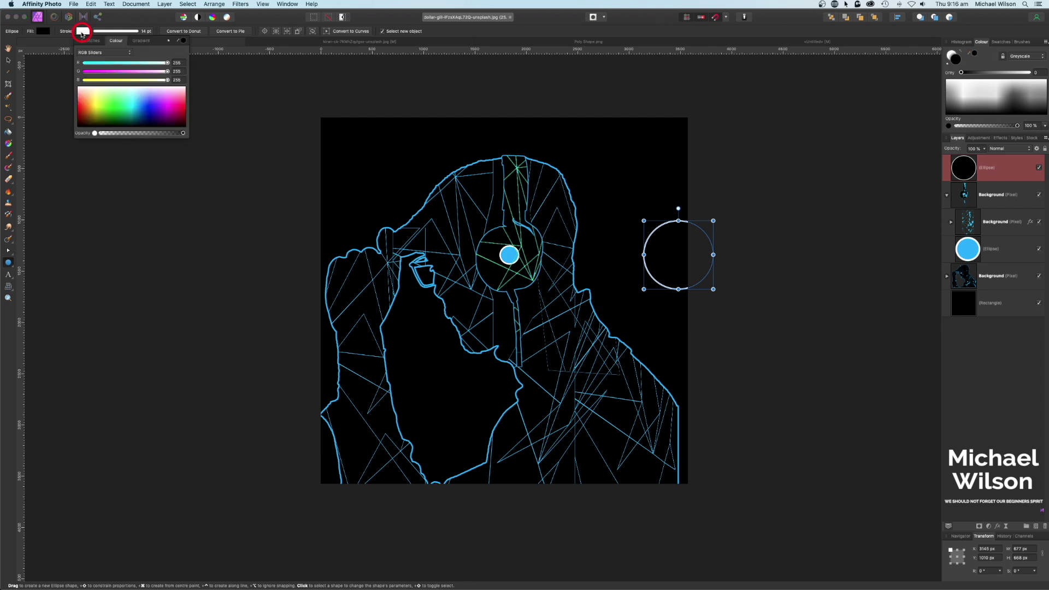
{"action": "left_click", "coordinate": [120, 37]}
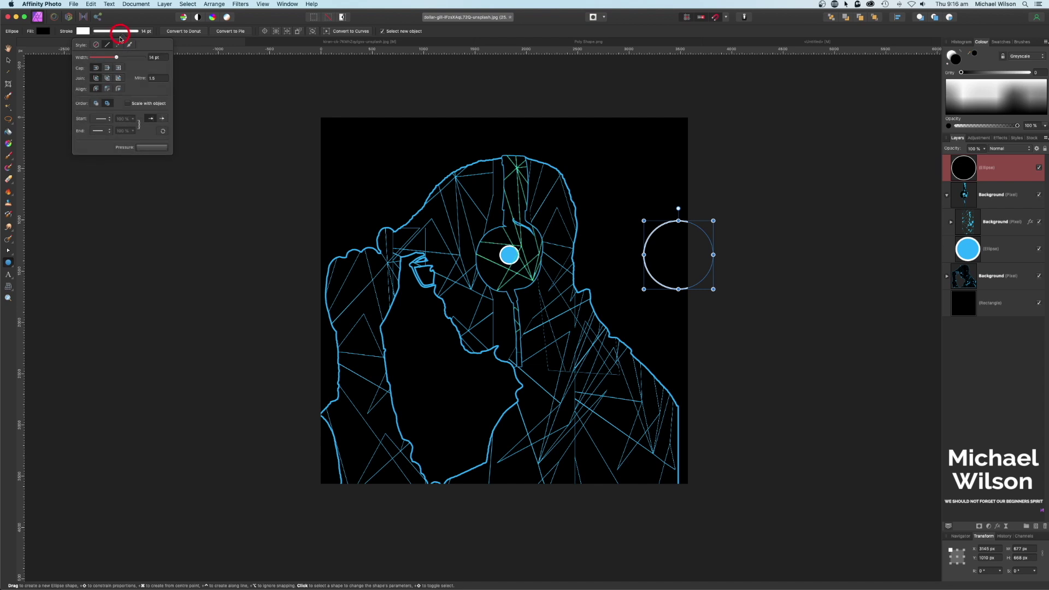
{"action": "left_click_drag", "start_coordinate": [116, 58], "coordinate": [70, 58]}
{"action": "left_click", "coordinate": [44, 32]}
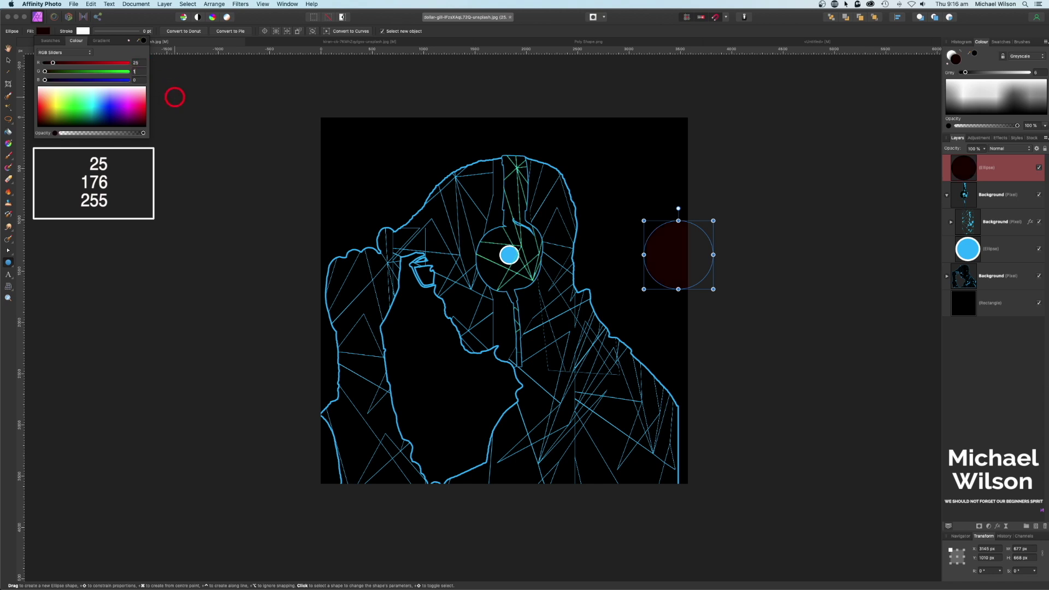
{"action": "key", "text": "Tab"}
{"action": "type", "text": "2"}
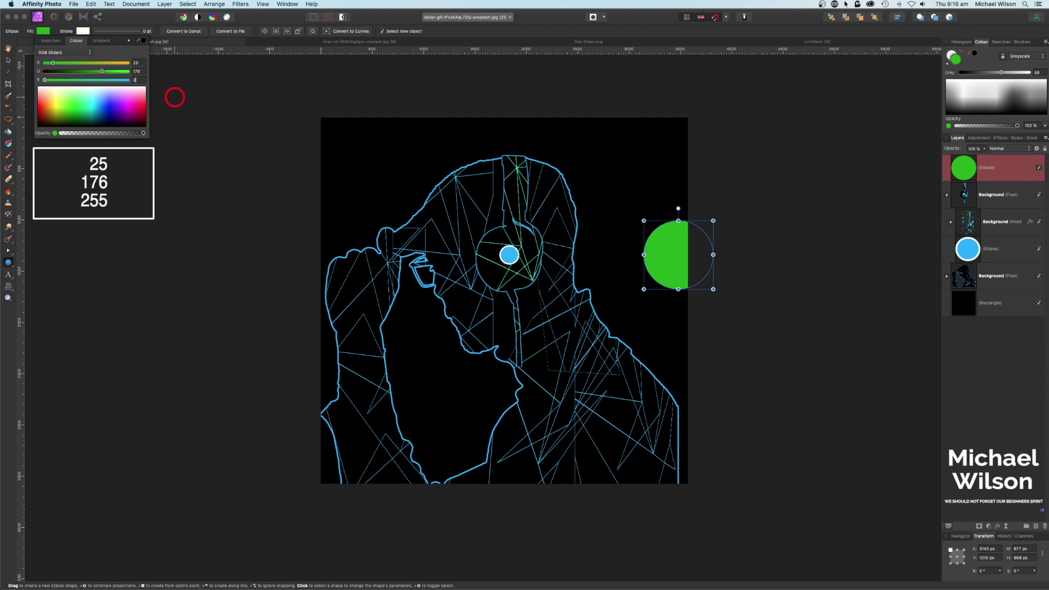
{"action": "type", "text": "55"}
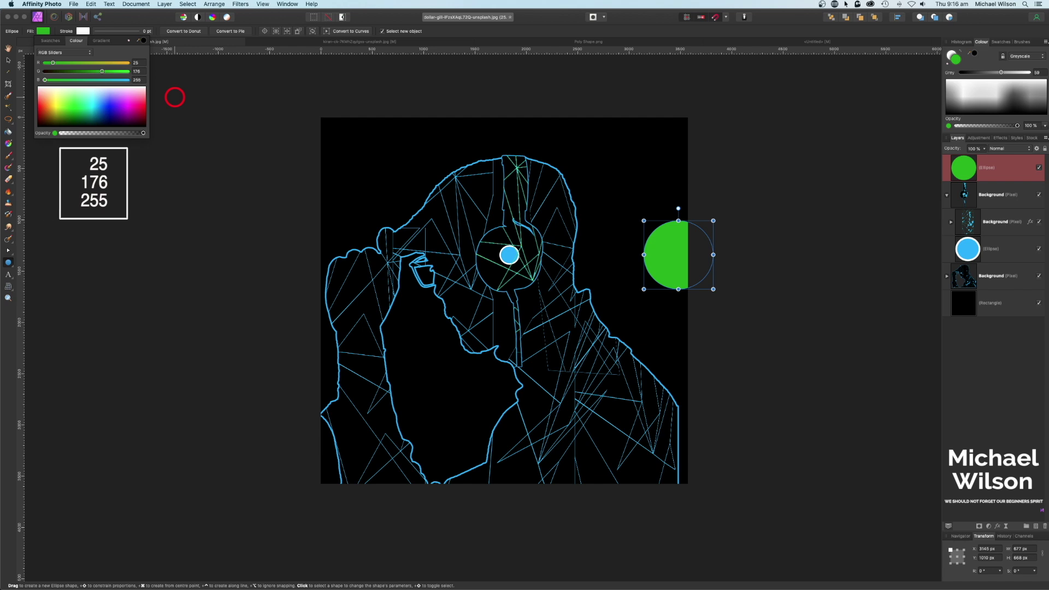
{"action": "key", "text": "Return"}
Step: Place the blue circle layer just above the black rectangle and enlarge it behind the silhouette
{"action": "left_click_drag", "start_coordinate": [993, 172], "coordinate": [1007, 293]}
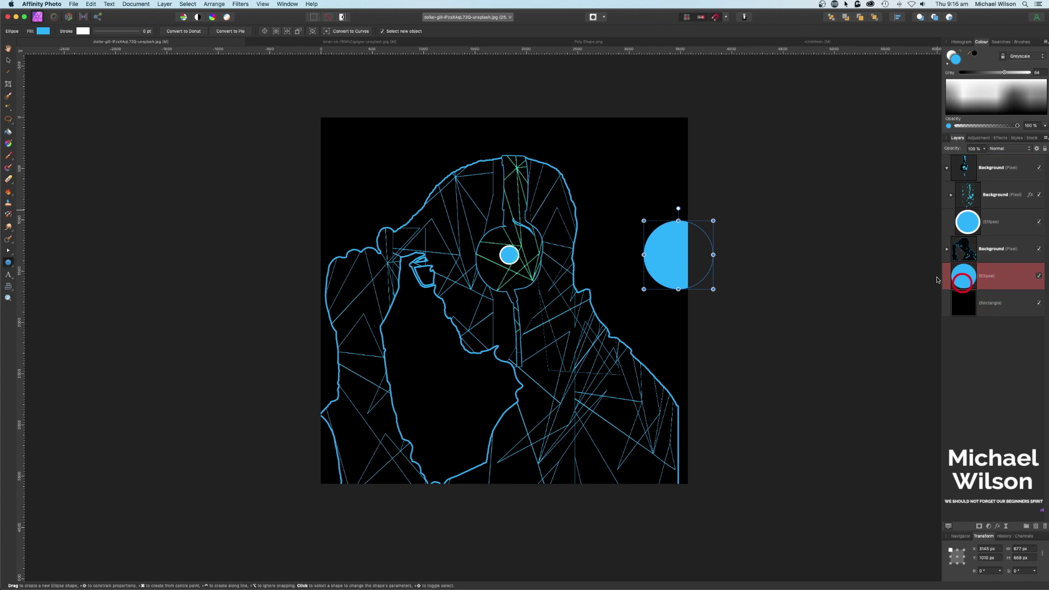
{"action": "left_click", "coordinate": [8, 60]}
{"action": "left_click_drag", "start_coordinate": [658, 255], "coordinate": [385, 187]}
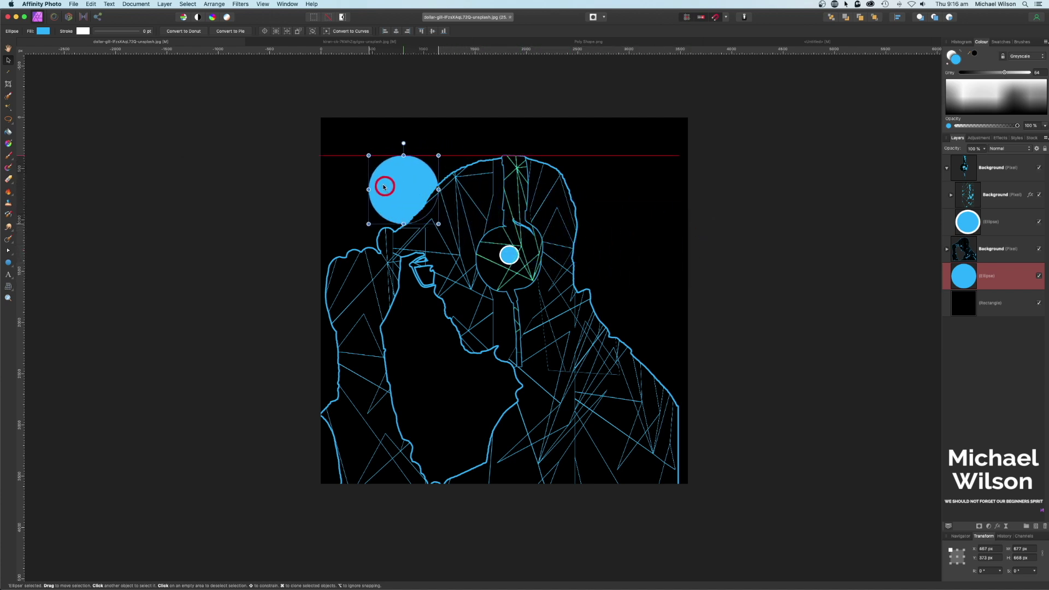
{"action": "left_click_drag", "start_coordinate": [439, 224], "coordinate": [652, 457]}
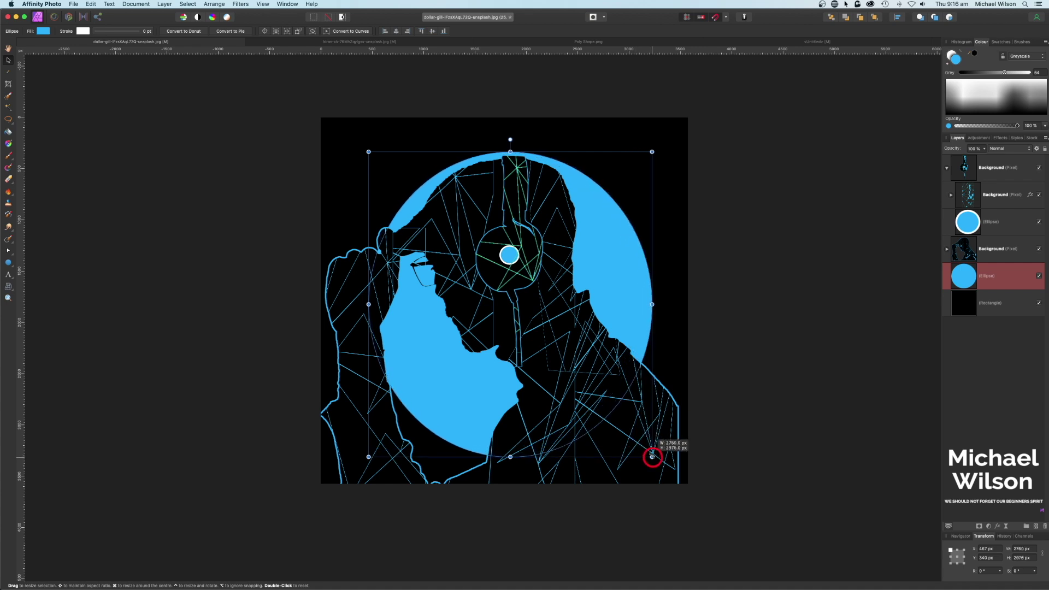
{"action": "left_click_drag", "start_coordinate": [369, 151], "coordinate": [357, 146]}
{"action": "left_click_drag", "start_coordinate": [654, 457], "coordinate": [657, 462]}
{"action": "left_click", "coordinate": [751, 268]}
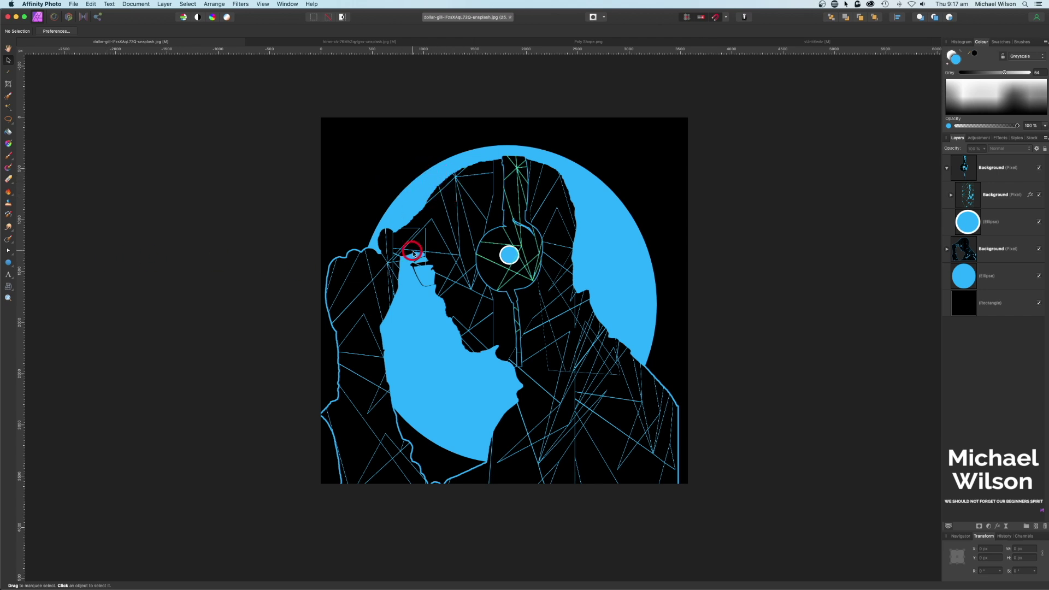
{"action": "left_click", "coordinate": [986, 278]}
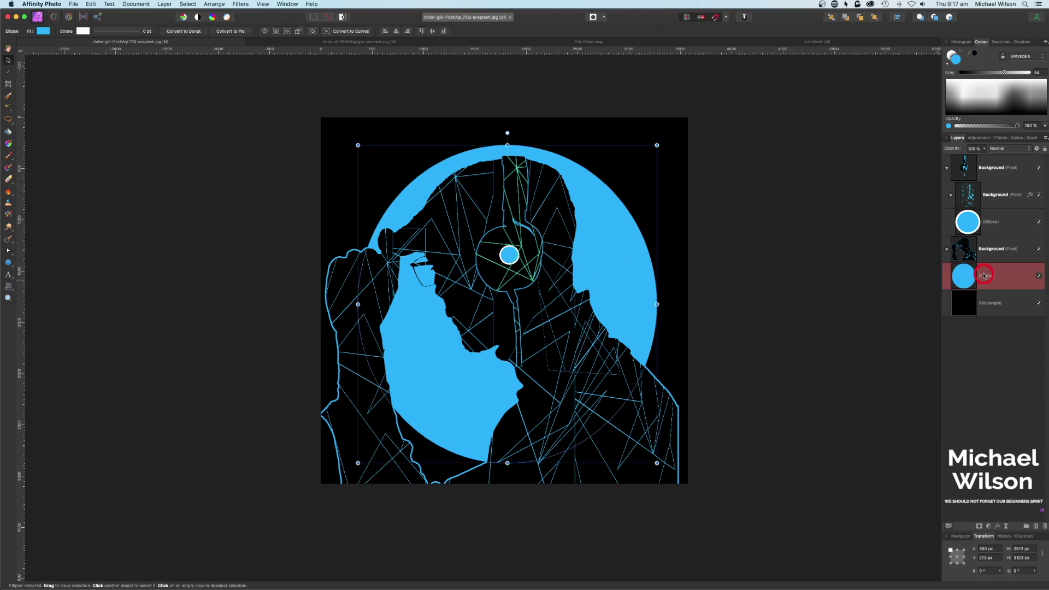
{"action": "left_click", "coordinate": [1006, 528]}
Step: Apply a Live Gaussian Blur with a 400 px radius to the blue ellipse layer
{"action": "left_click", "coordinate": [979, 530]}
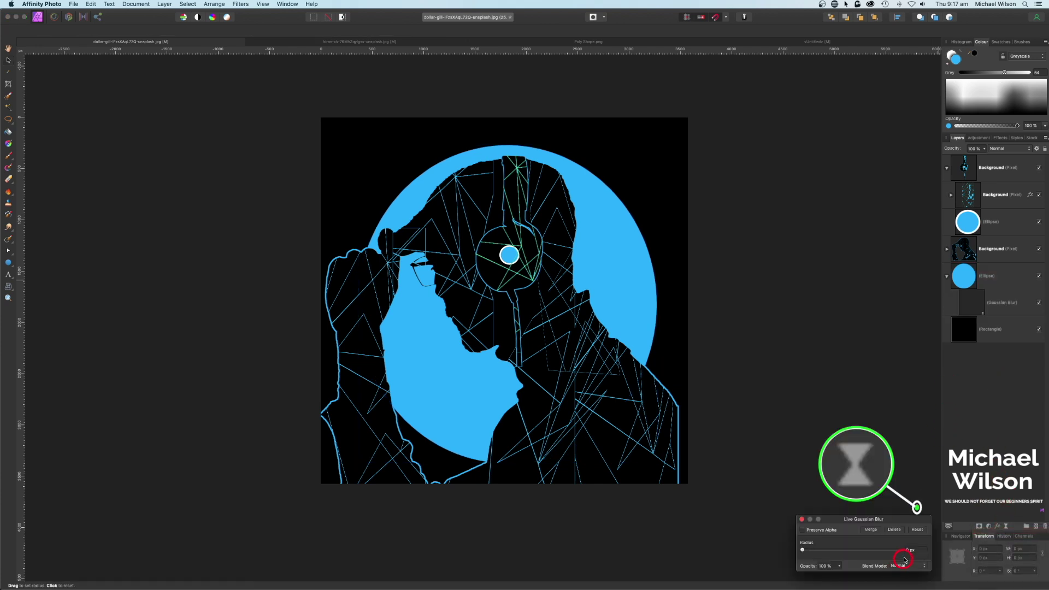
{"action": "left_click", "coordinate": [900, 551]}
{"action": "type", "text": "400"}
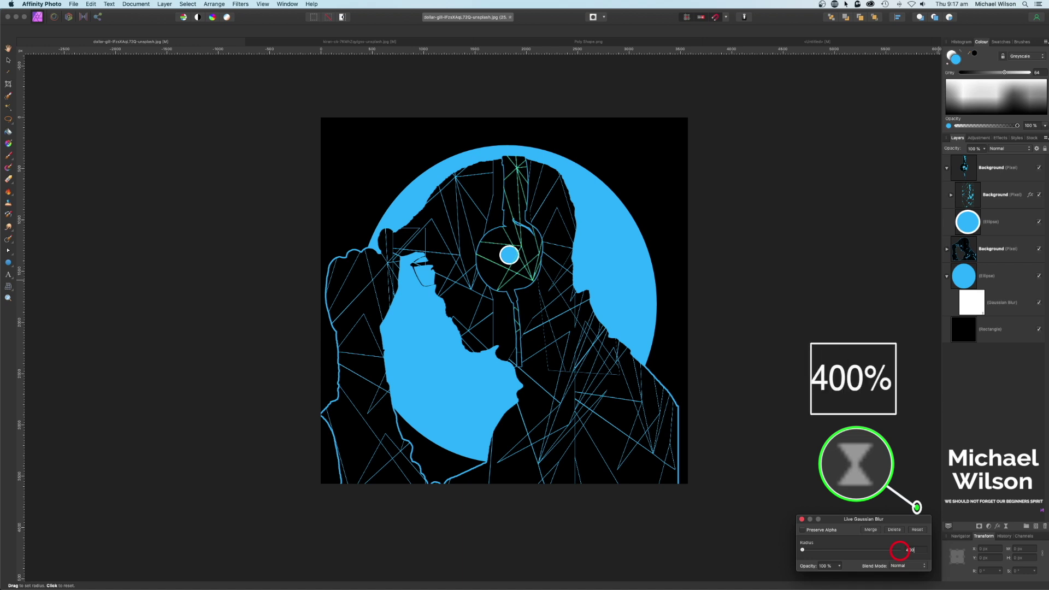
{"action": "key", "text": "Return"}
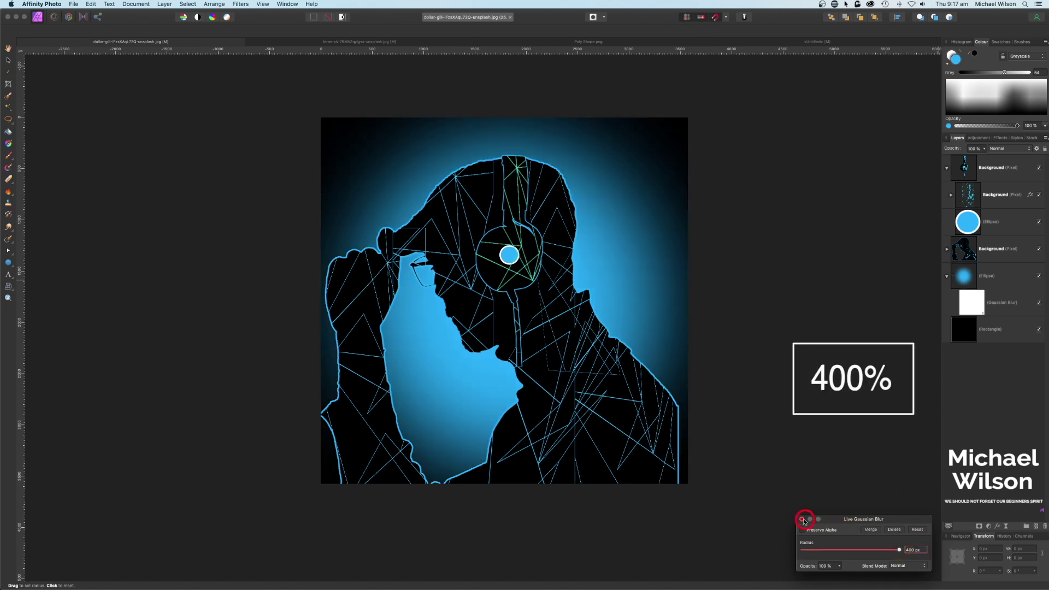
{"action": "left_click", "coordinate": [802, 519]}
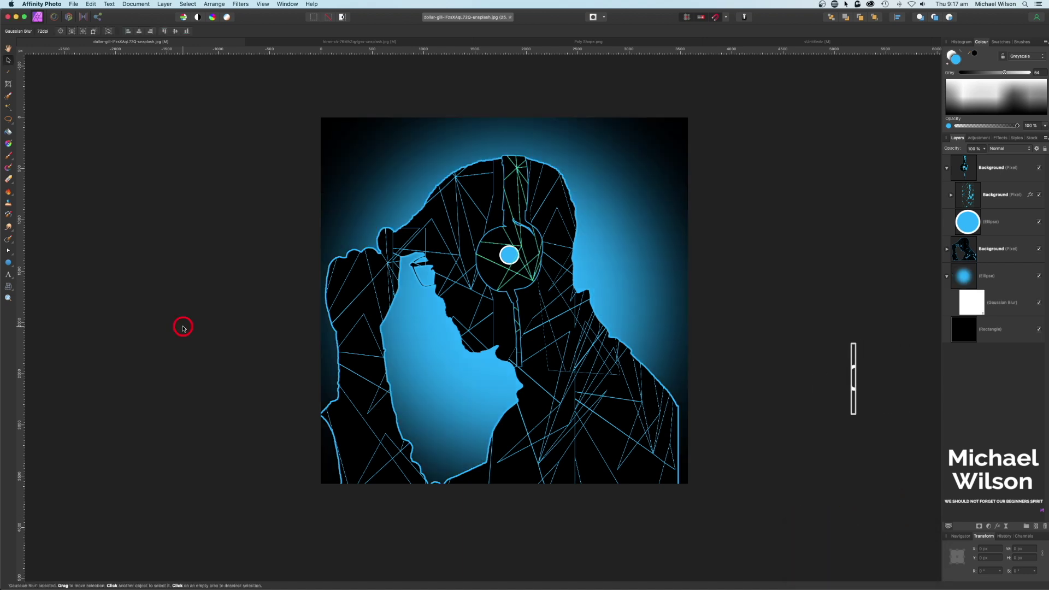